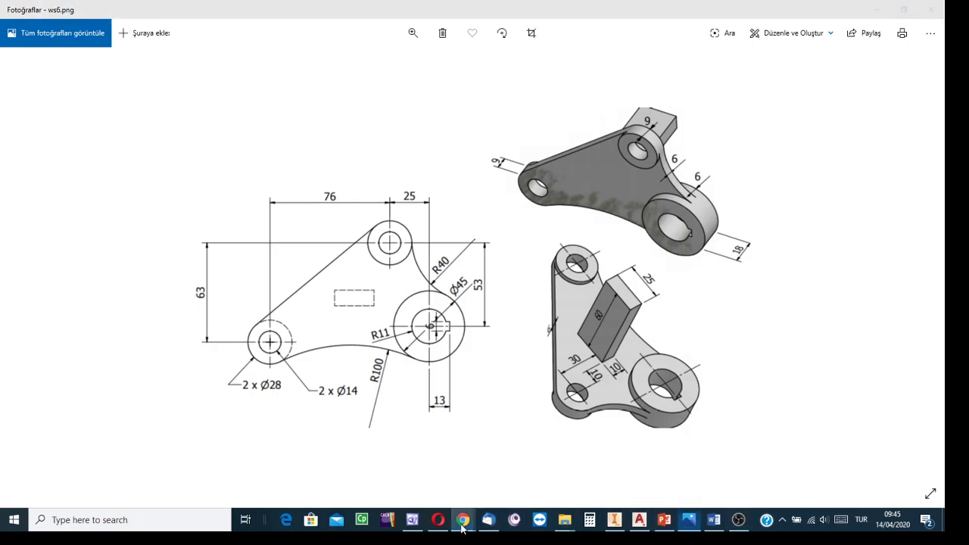
# Step: Switch to the course page in Chrome and view the worksheet tasks and video list
pyautogui.moveTo(462, 528)
pyautogui.click(514, 495)
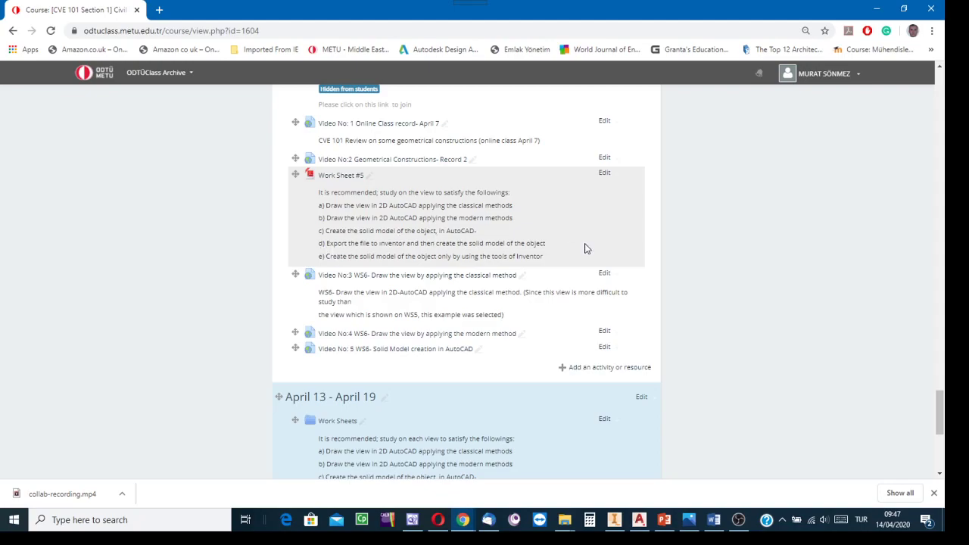
# Step: Switch to AutoCAD Mechanical, open the recent ws6classicalapril10 drawing to view the 2D geometry, and close it again
pyautogui.click(639, 522)
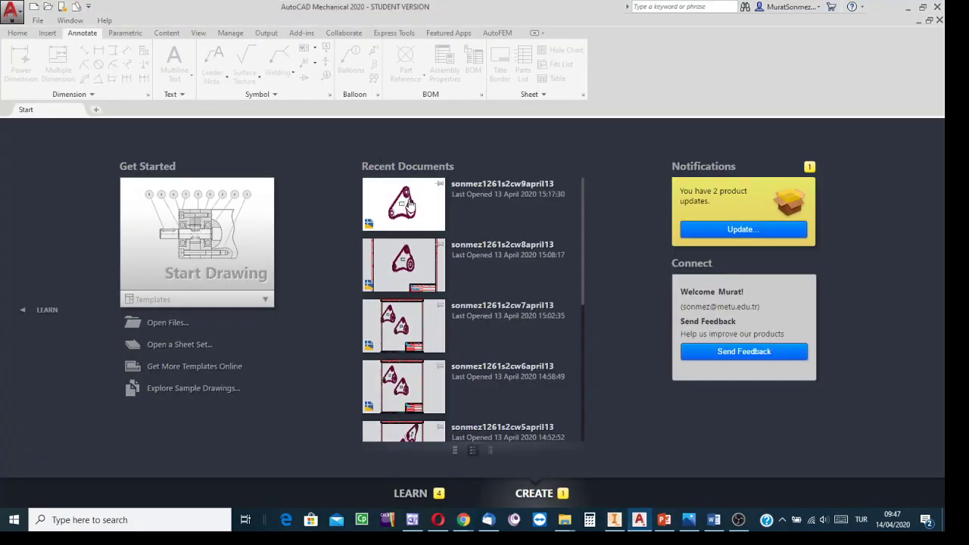
pyautogui.scroll(-5, 409, 326)
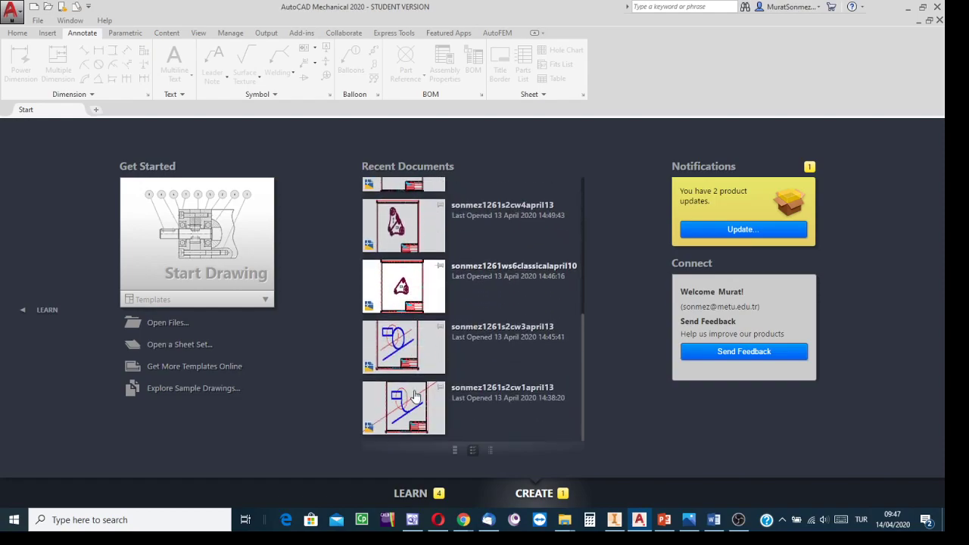
pyautogui.scroll(-1, 394, 284)
pyautogui.click(400, 298)
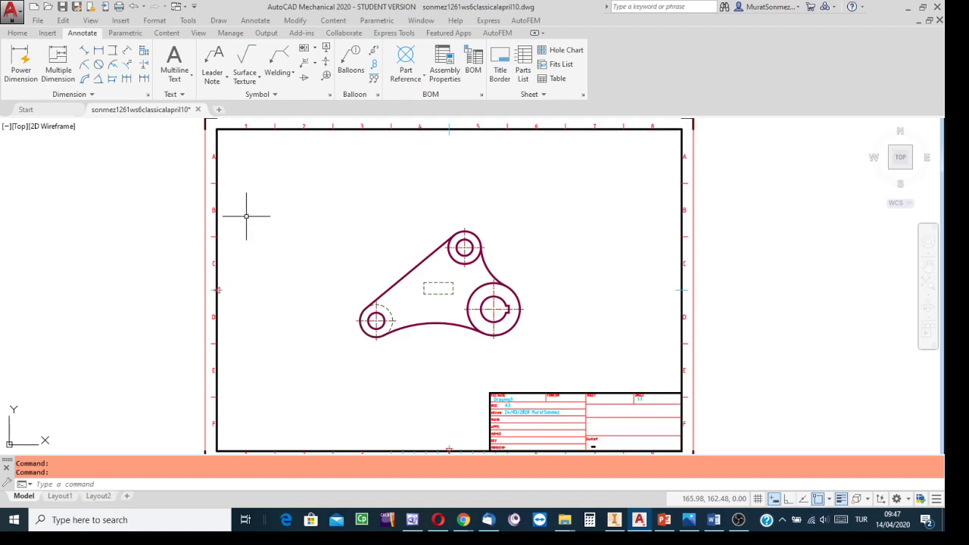
pyautogui.click(198, 110)
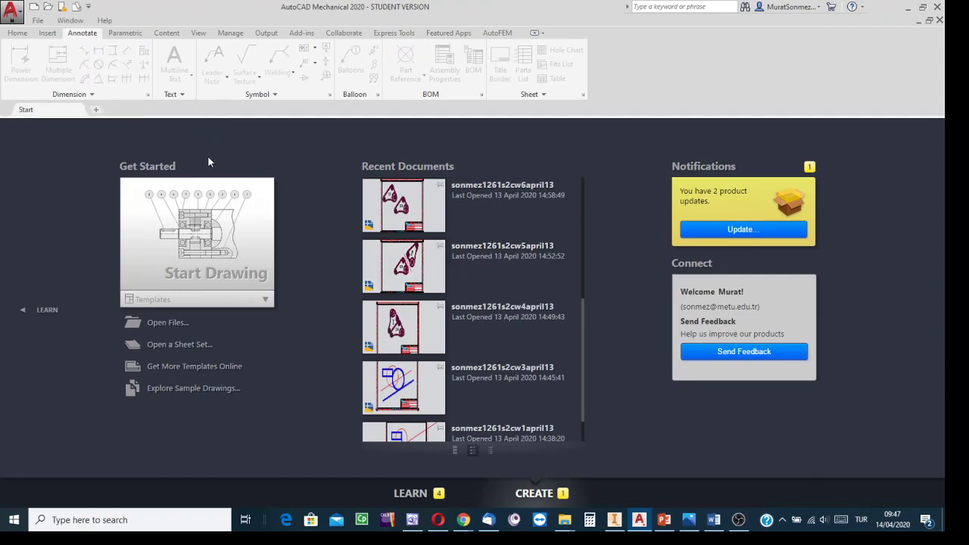
# Step: Switch to Inventor and create a new part from the metric Standard (mm).ipt template
pyautogui.click(612, 520)
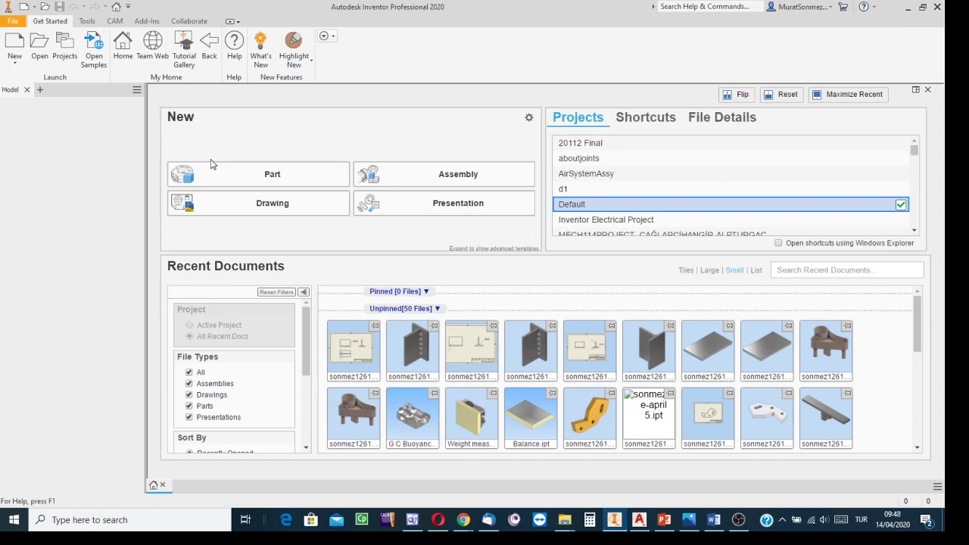
pyautogui.click(15, 48)
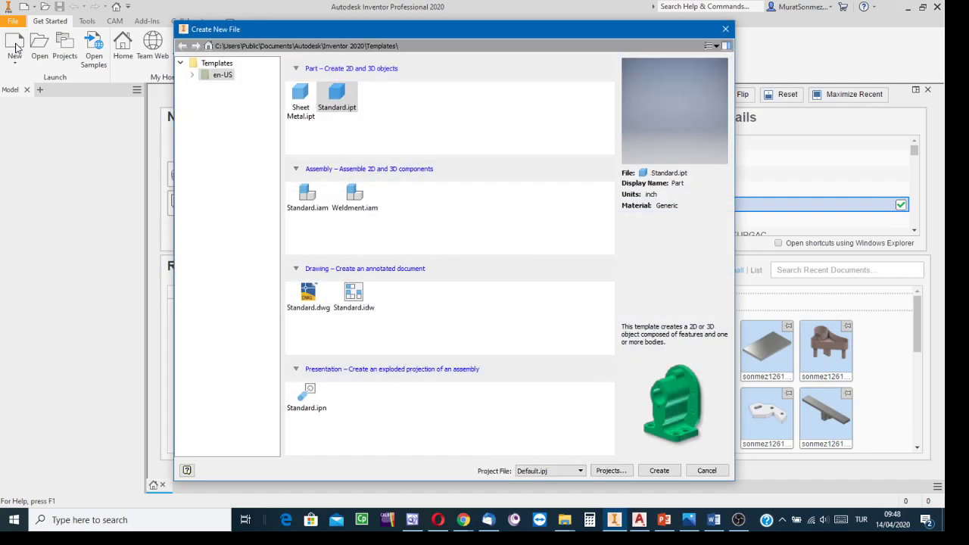
pyautogui.click(192, 76)
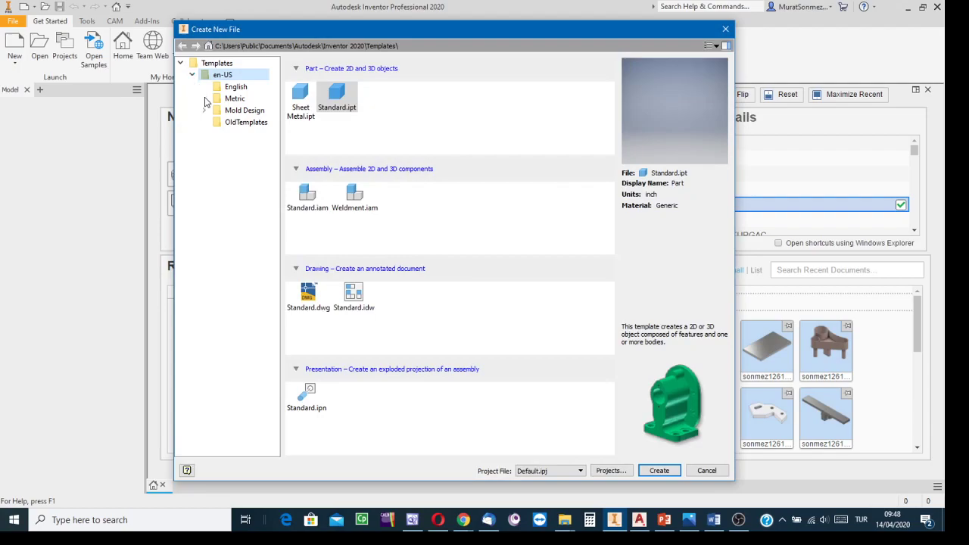
pyautogui.click(243, 100)
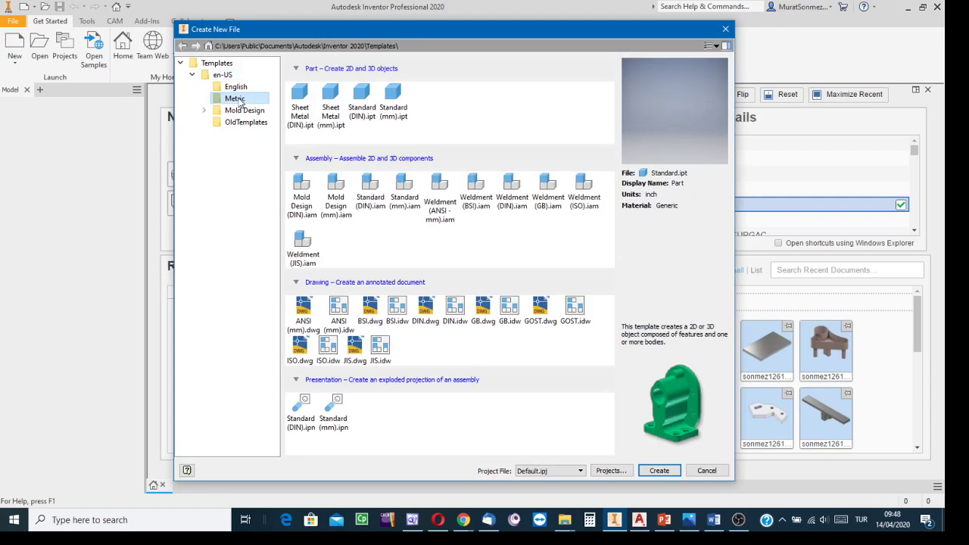
pyautogui.click(395, 97)
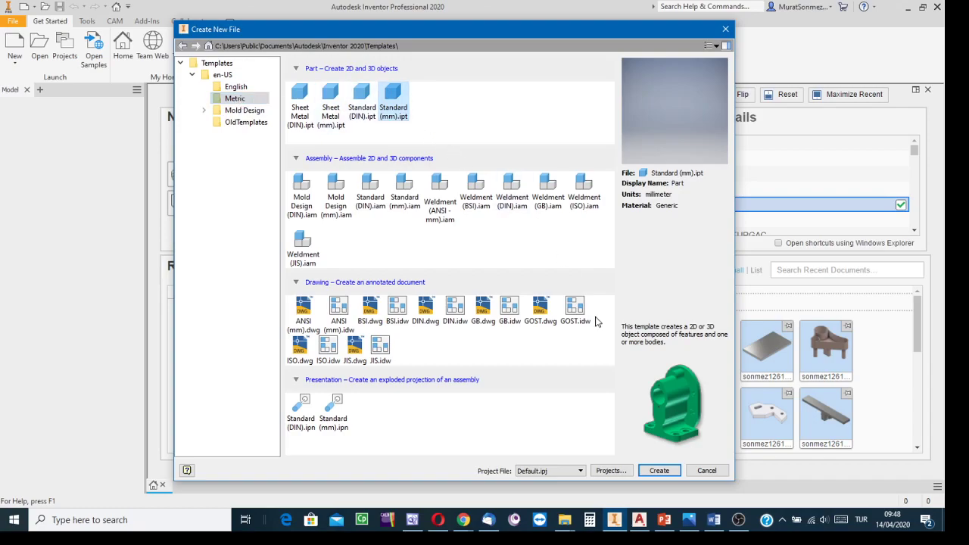
pyautogui.click(659, 471)
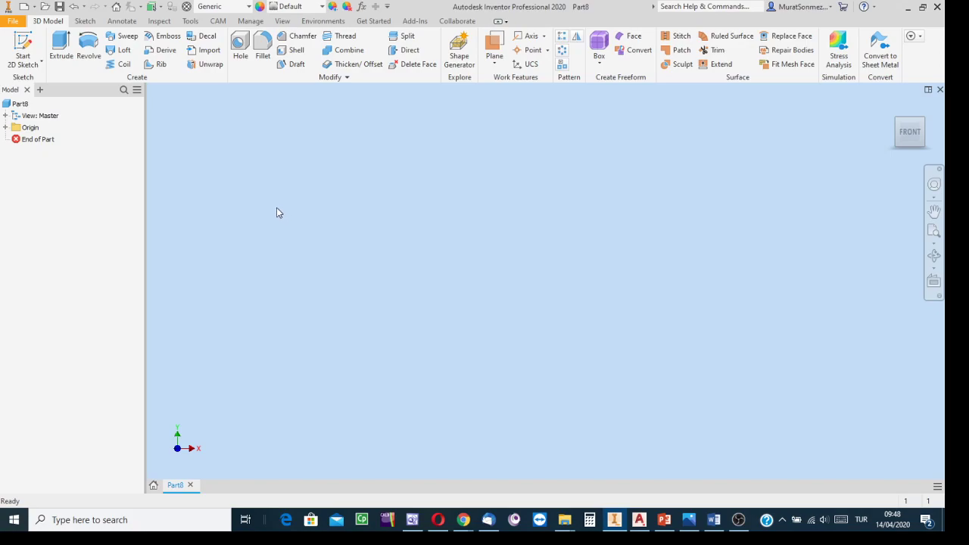
# Step: Start a 2D sketch on the horizontal XZ origin plane
pyautogui.click(24, 43)
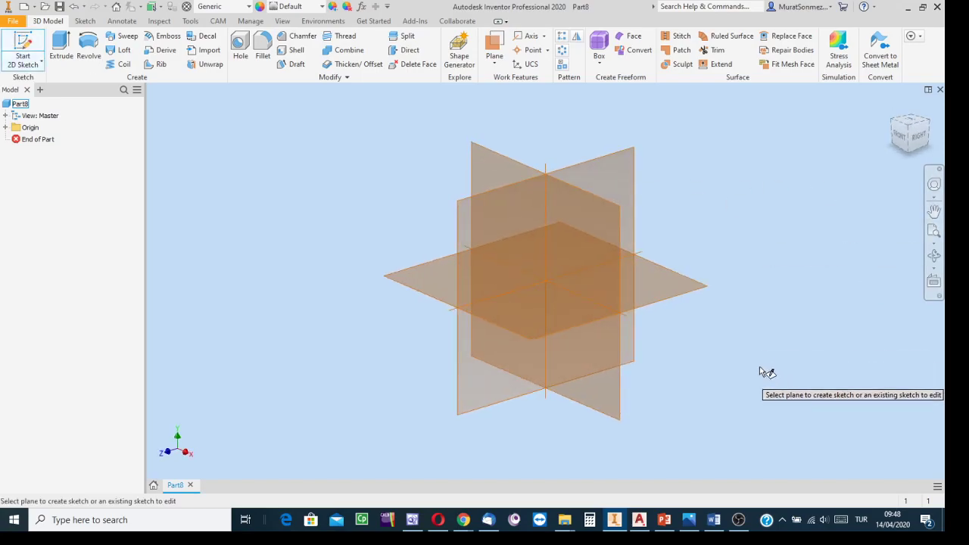
pyautogui.click(677, 297)
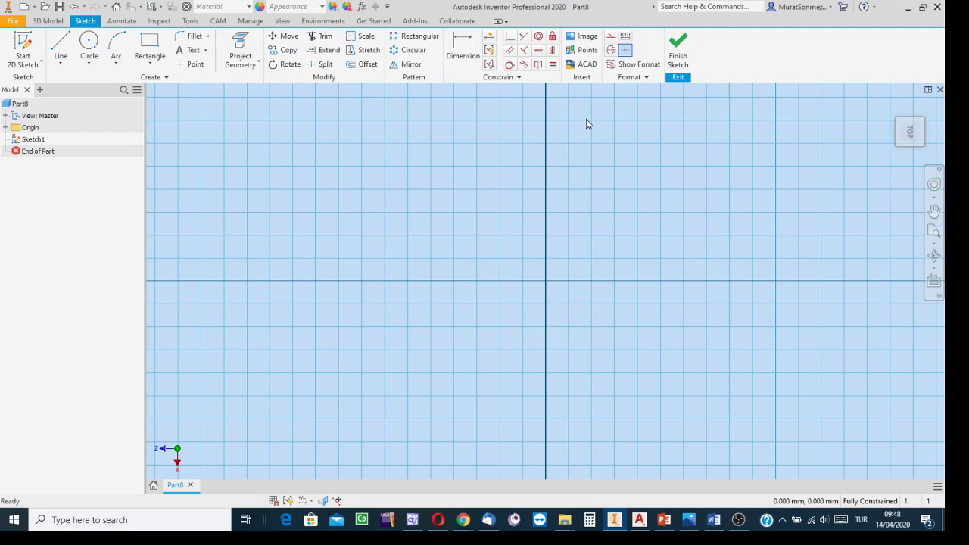
# Step: Begin importing an AutoCAD drawing into the sketch and browse drive D: through CVE 101 and 2019-2 to the CW folder
pyautogui.click(585, 66)
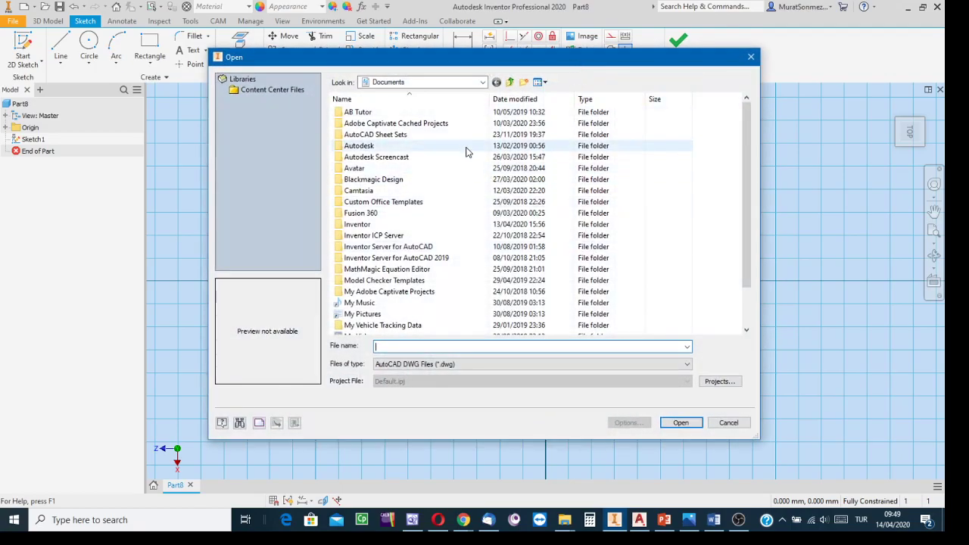
pyautogui.click(420, 81)
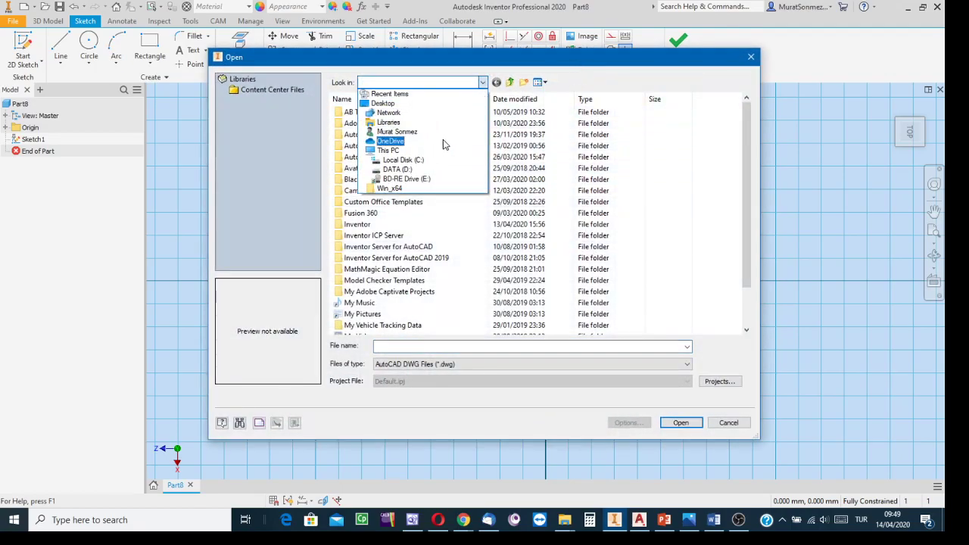
pyautogui.click(400, 169)
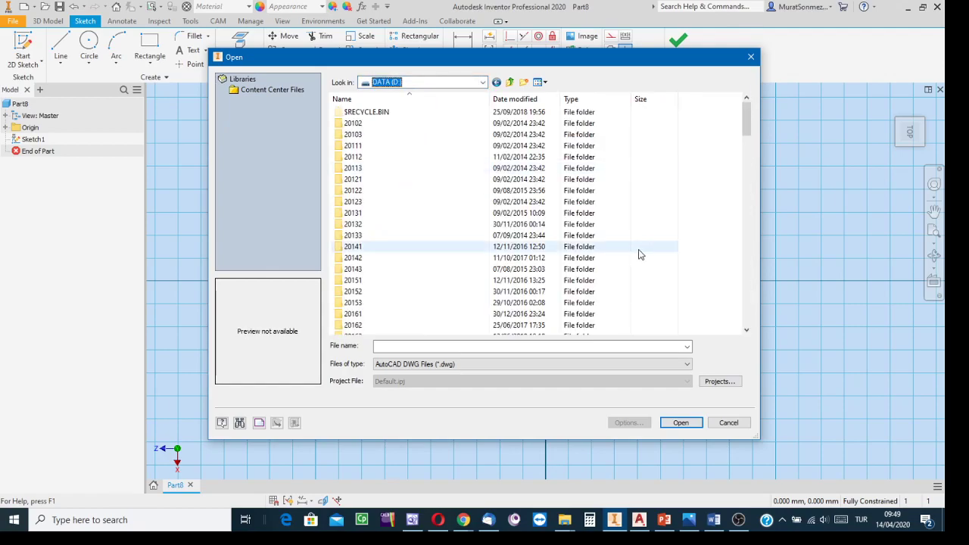
pyautogui.scroll(-18, 655, 231)
pyautogui.scroll(-9, 656, 227)
pyautogui.scroll(2, 656, 227)
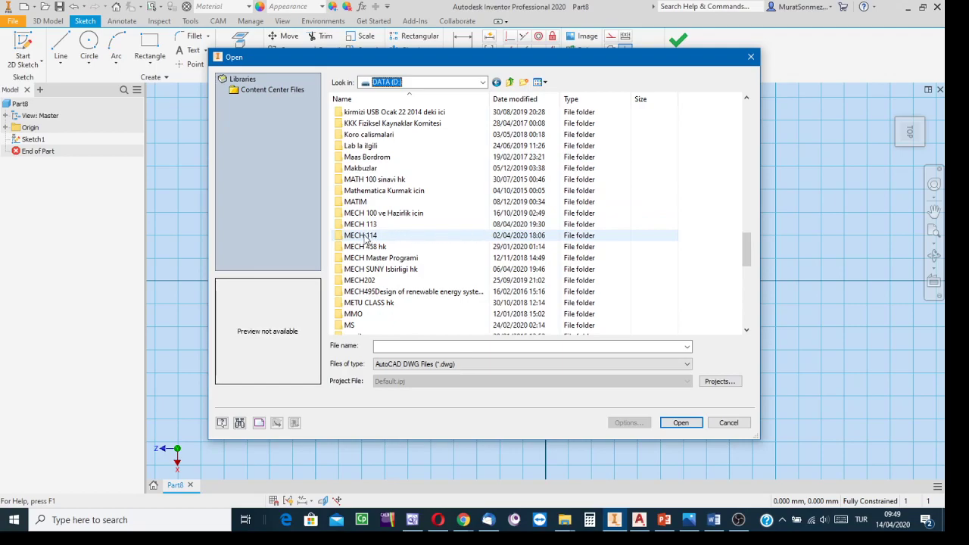
pyautogui.scroll(5, 378, 236)
pyautogui.scroll(4, 414, 233)
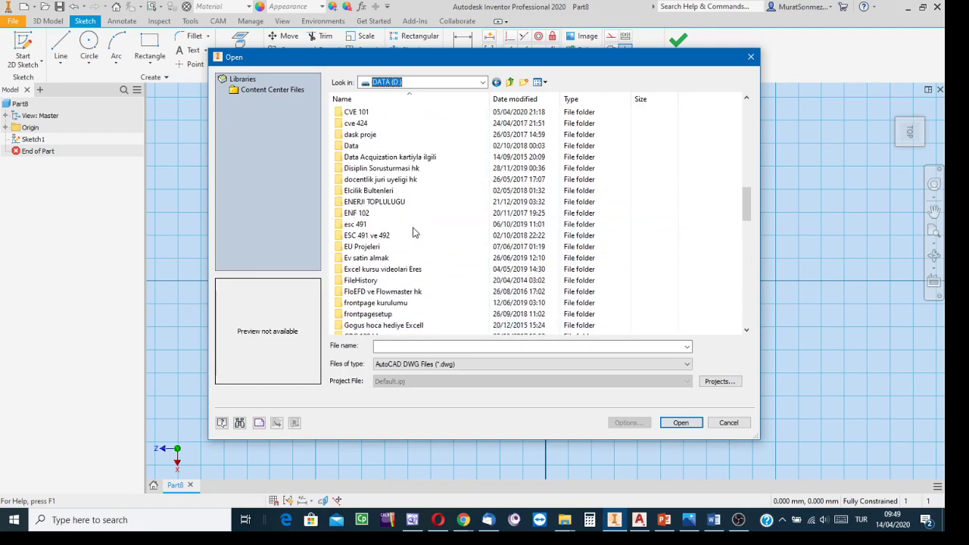
pyautogui.scroll(1, 414, 232)
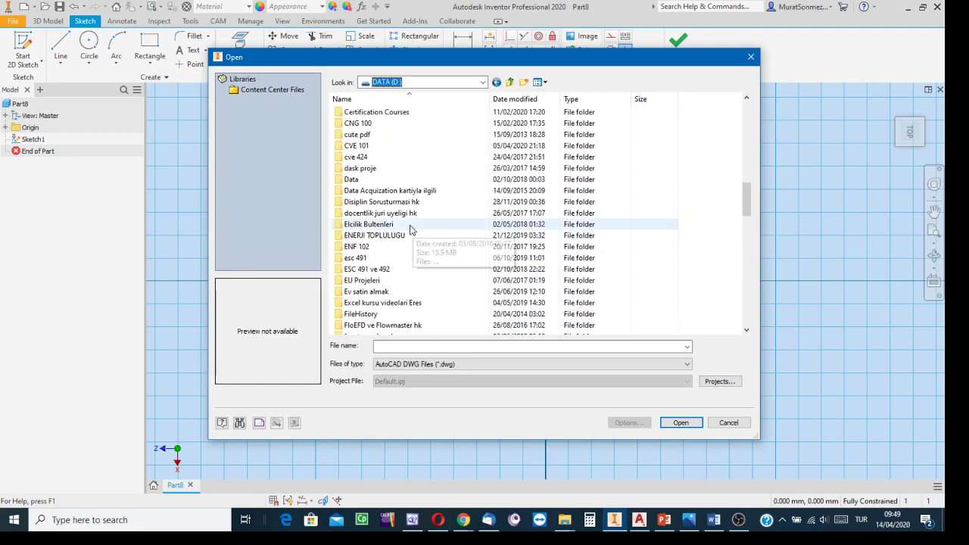
pyautogui.doubleClick(362, 146)
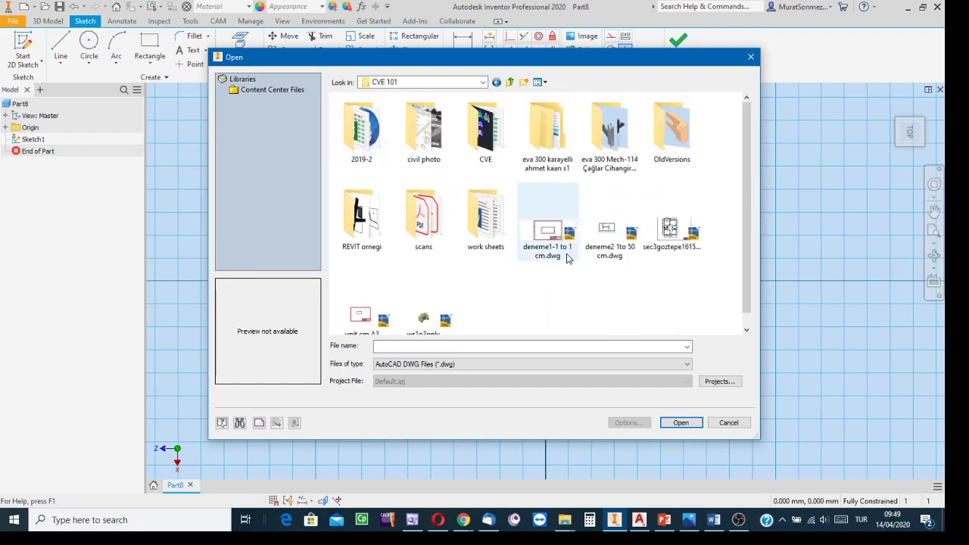
pyautogui.doubleClick(359, 138)
pyautogui.click(351, 136)
pyautogui.doubleClick(351, 135)
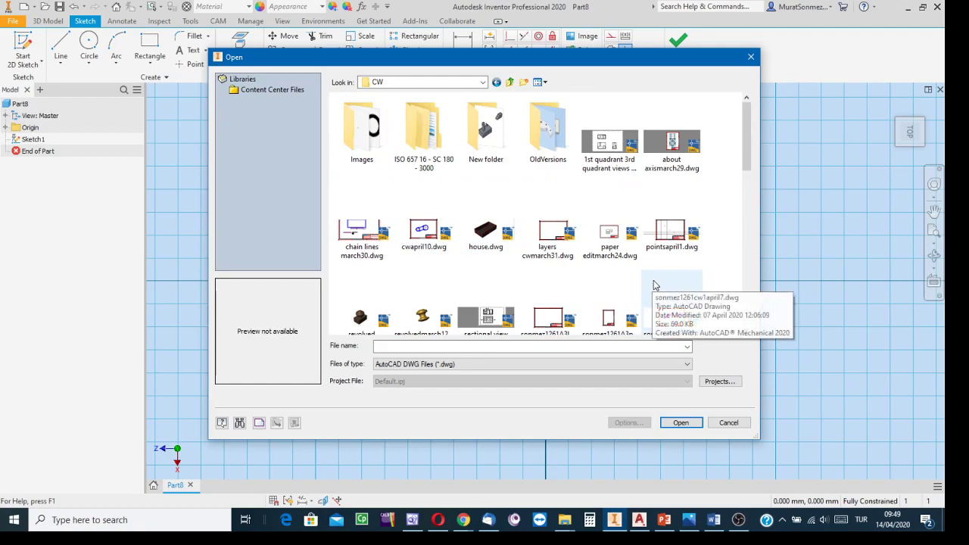
# Step: Find the ws6classicalapril10 DWG file in the CW folder and open it for import
pyautogui.scroll(-1, 654, 282)
pyautogui.scroll(-3, 654, 282)
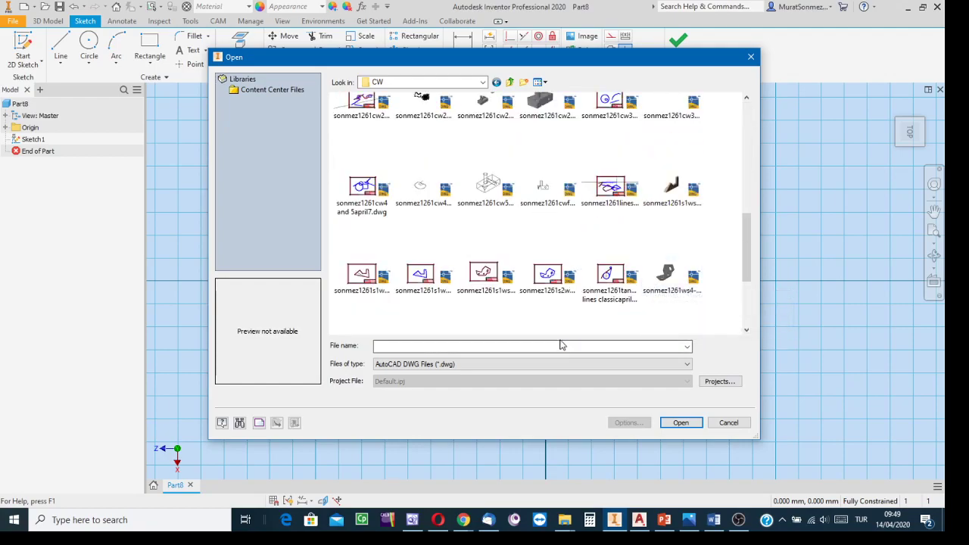
pyautogui.scroll(-2, 569, 329)
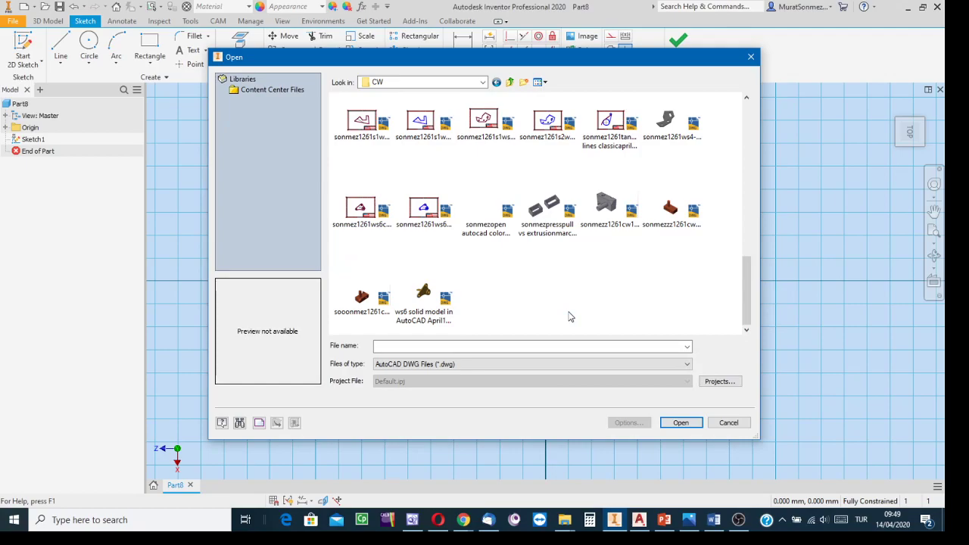
pyautogui.click(362, 210)
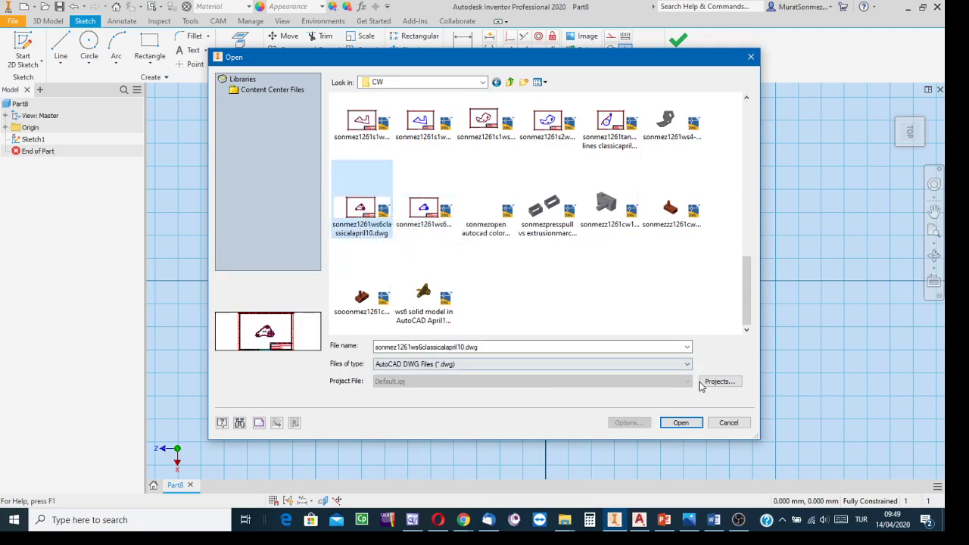
pyautogui.click(682, 423)
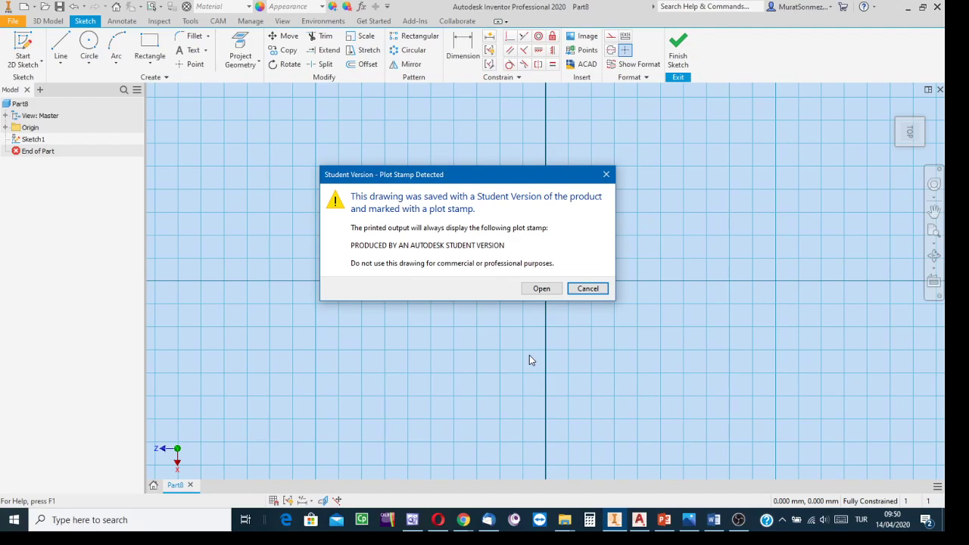
pyautogui.hotkey('alt', 'Tab')
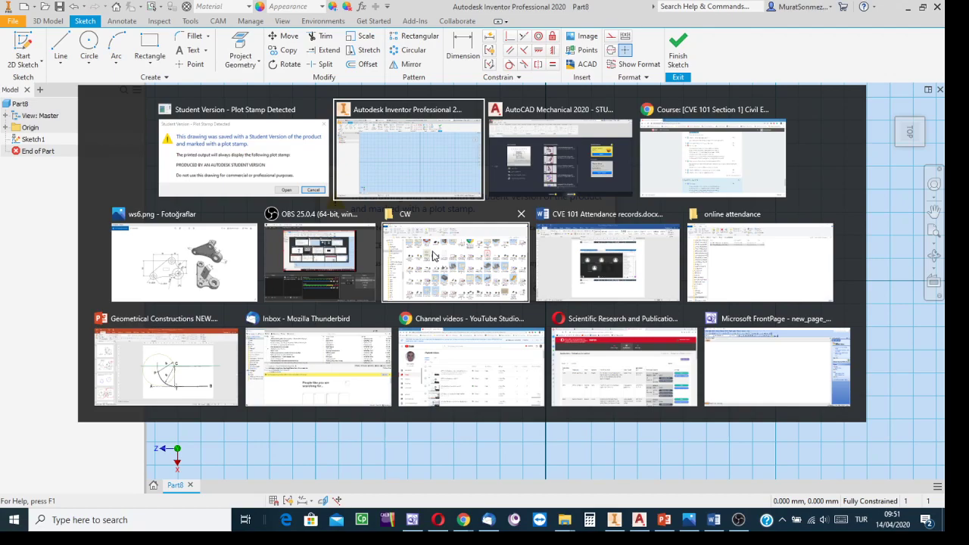
pyautogui.hotkey('alt', 'shift', 'Tab')
pyautogui.hotkey('alt', 'Tab')
pyautogui.hotkey('alt', 'Tab')
pyautogui.hotkey('alt', 'shift', 'Tab')
pyautogui.hotkey('alt', 'shift', 'Tab')
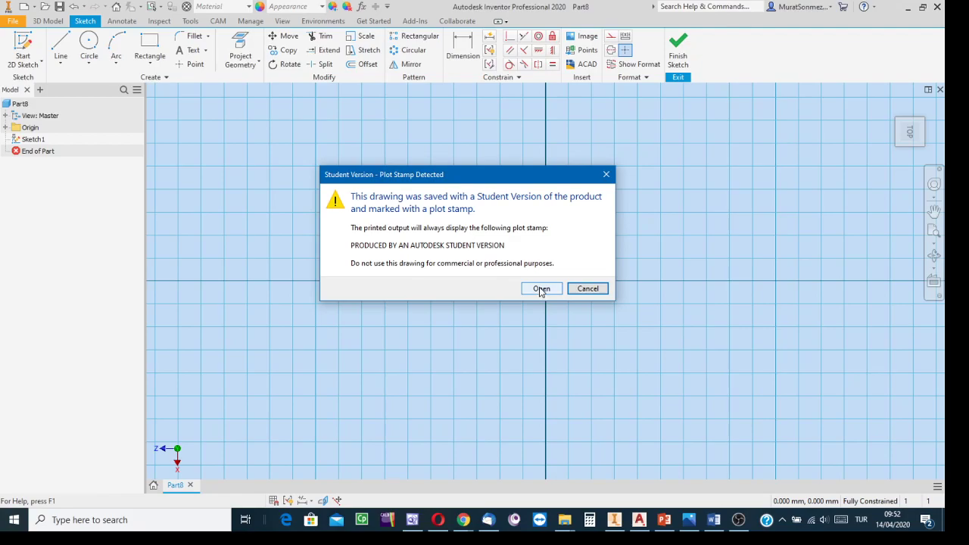
# Step: Accept opening the student-version drawing and examine the Visible1 and hidden1 geometry in the import preview
pyautogui.click(541, 291)
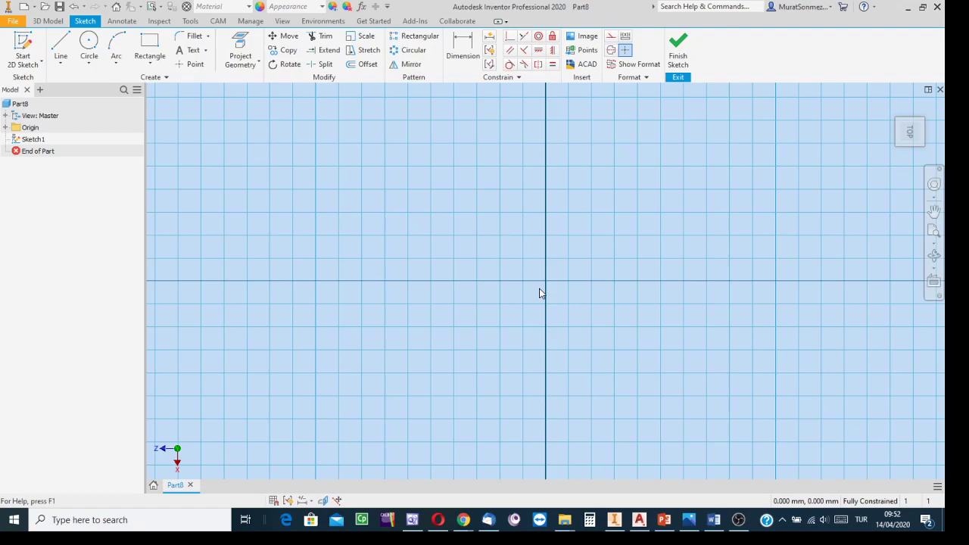
pyautogui.scroll(5, 539, 296)
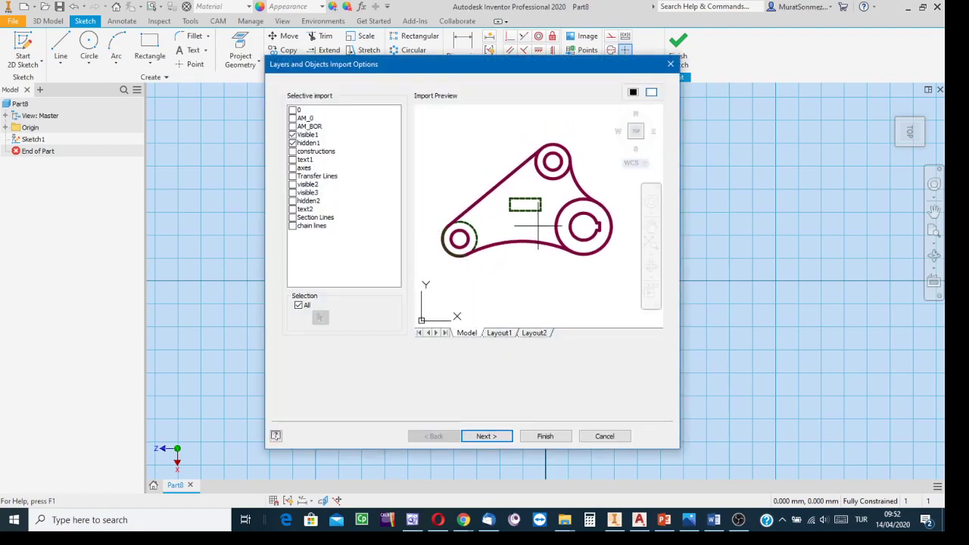
pyautogui.scroll(2, 526, 254)
pyautogui.scroll(-3, 525, 255)
pyautogui.scroll(2, 522, 246)
pyautogui.scroll(-3, 522, 247)
pyautogui.scroll(3, 525, 251)
pyautogui.scroll(-3, 526, 251)
pyautogui.scroll(3, 527, 251)
pyautogui.scroll(-3, 527, 250)
pyautogui.scroll(4, 527, 250)
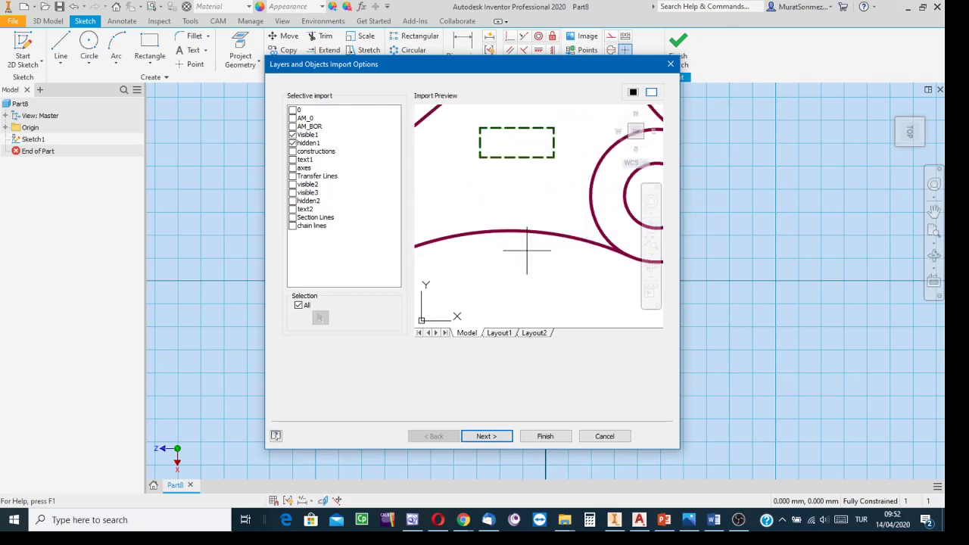
pyautogui.scroll(-3, 527, 250)
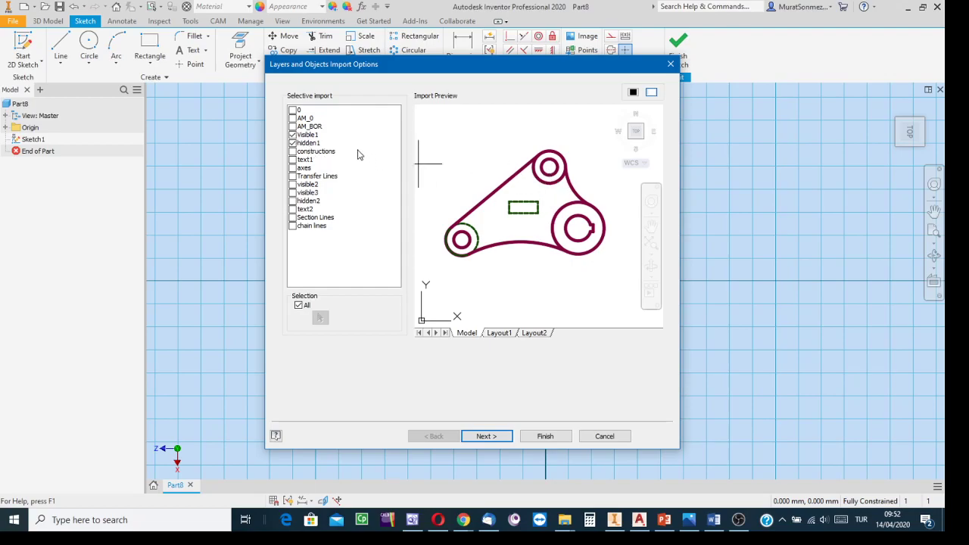
pyautogui.scroll(3, 539, 202)
pyautogui.scroll(-5, 531, 195)
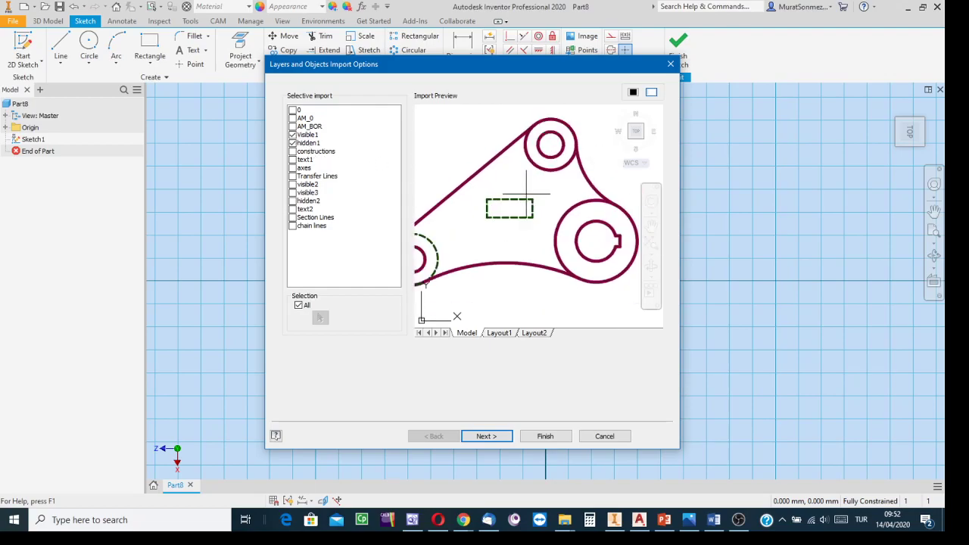
# Step: Toggle the hidden1 layer's import selection while checking the preview, and proceed to the import destination options
pyautogui.click(293, 142)
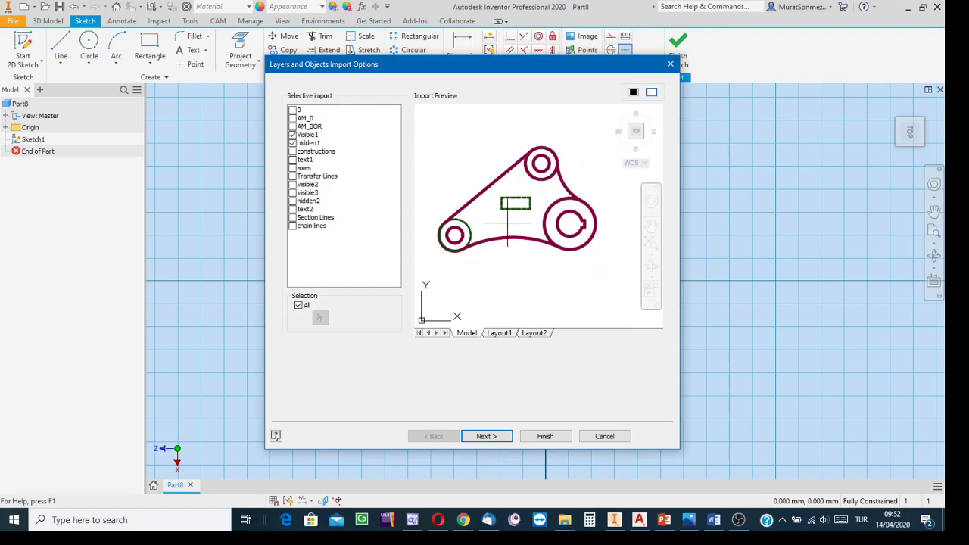
pyautogui.scroll(5, 507, 224)
pyautogui.scroll(-3, 530, 201)
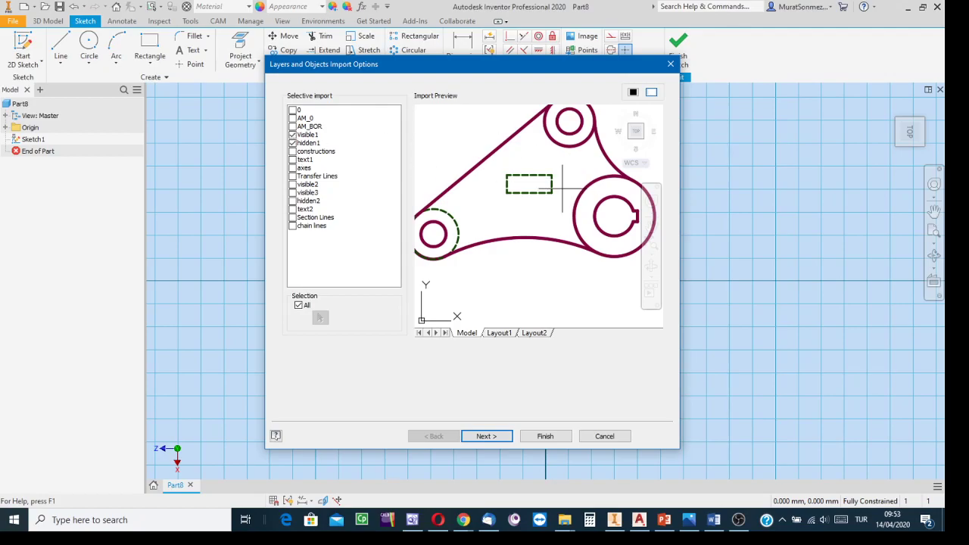
pyautogui.click(293, 143)
pyautogui.click(488, 438)
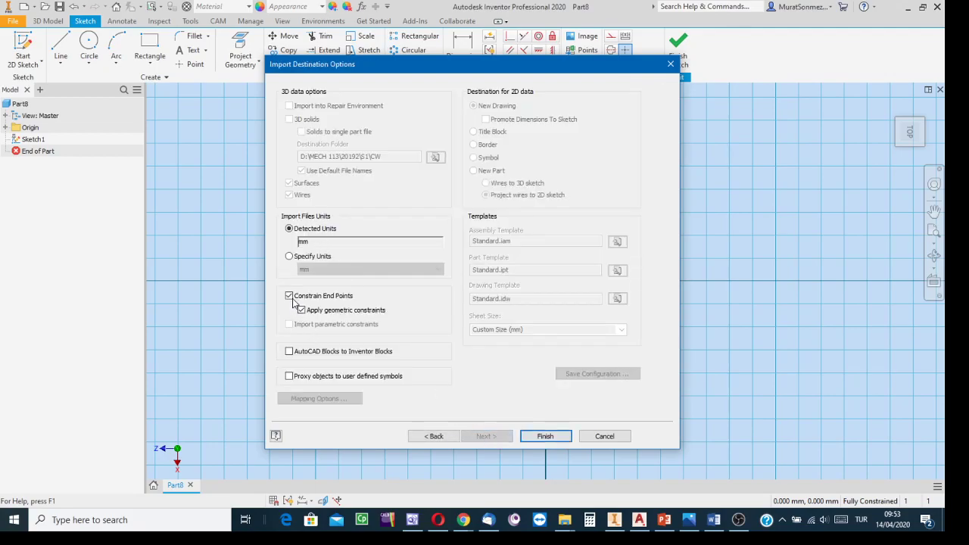
# Step: Import the drawing in its detected mm units with constrained end points and geometric constraints, and finish the sketch
pyautogui.click(289, 296)
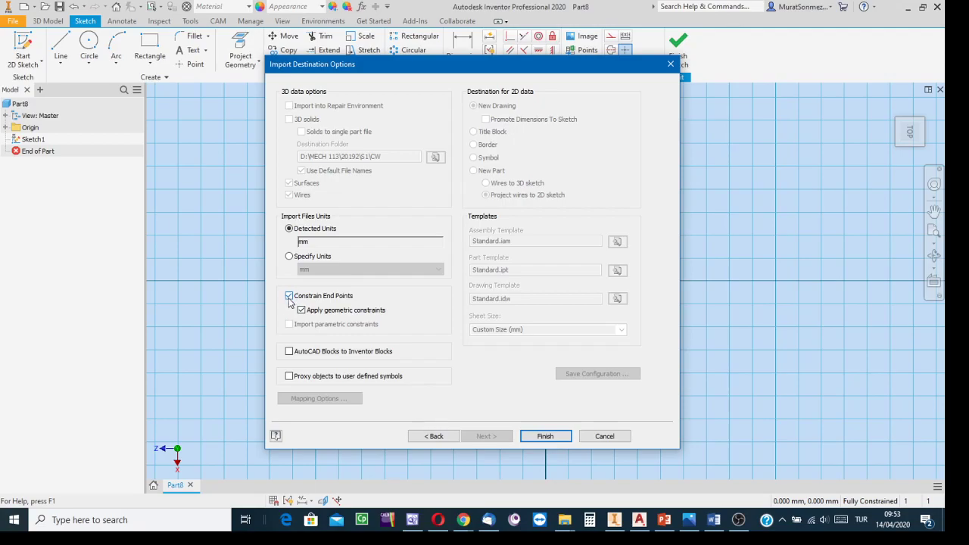
pyautogui.click(545, 436)
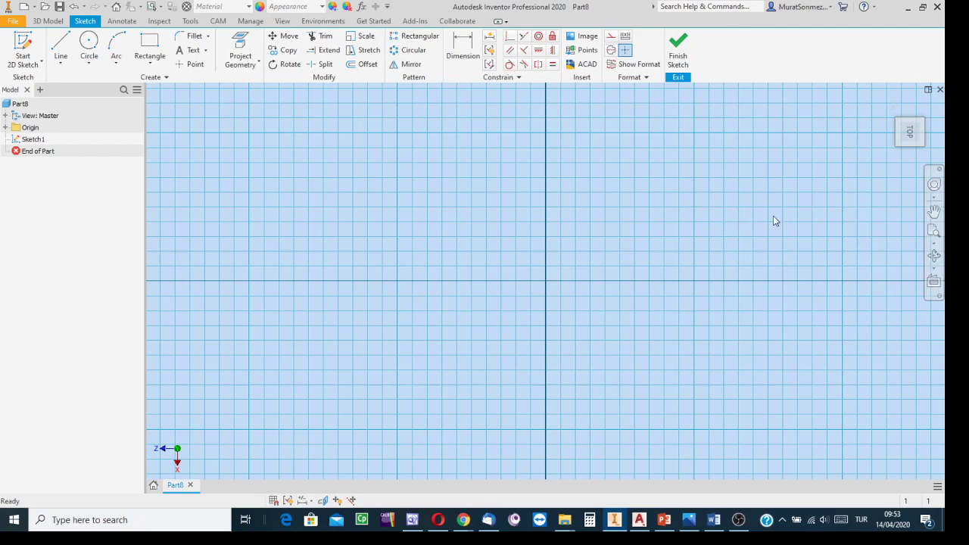
pyautogui.click(938, 230)
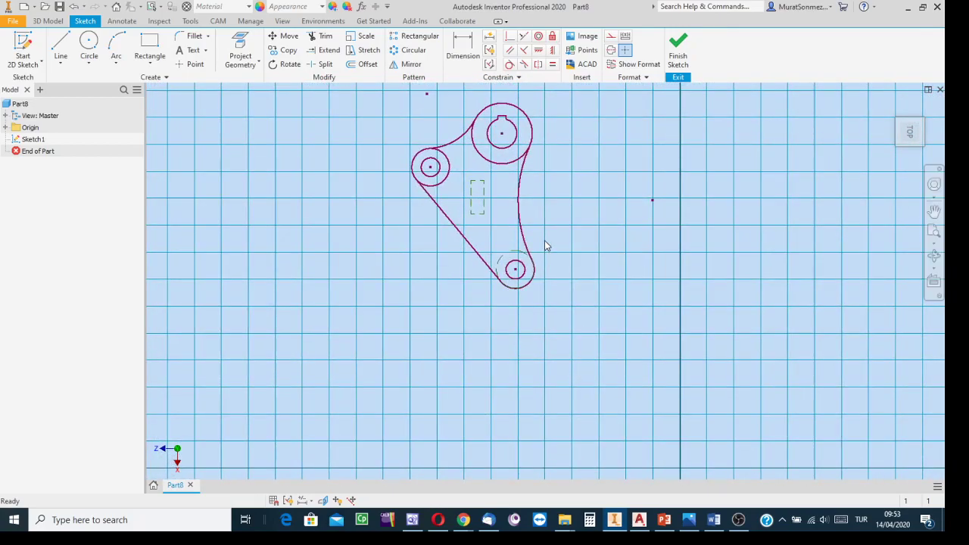
pyautogui.click(678, 47)
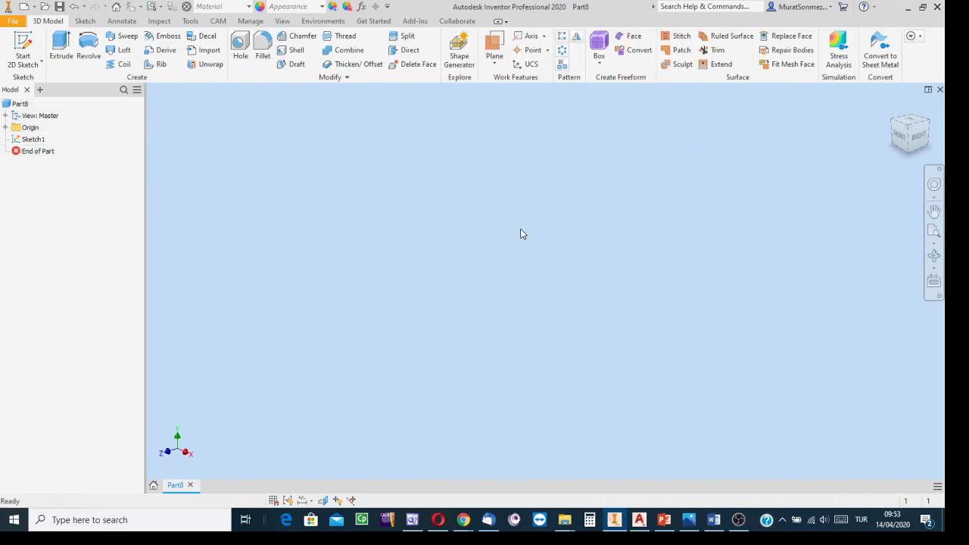
# Step: Examine the imported lever profile and check the plate thickness in the ws6.png reference image
pyautogui.scroll(5, 449, 257)
pyautogui.scroll(-5, 348, 254)
pyautogui.moveTo(375, 248)
pyautogui.mouseDown(button='middle')
pyautogui.moveTo(541, 261)
pyautogui.moveTo(654, 299)
pyautogui.mouseUp(button='middle')
pyautogui.scroll(5, 544, 281)
pyautogui.scroll(-2, 542, 277)
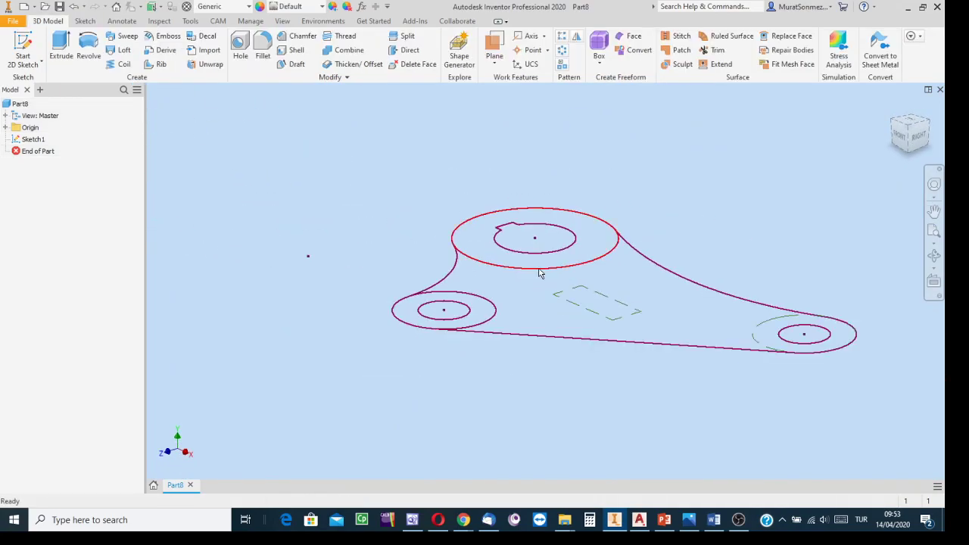
pyautogui.moveTo(698, 198); pyautogui.dragTo(590, 189, button='middle')
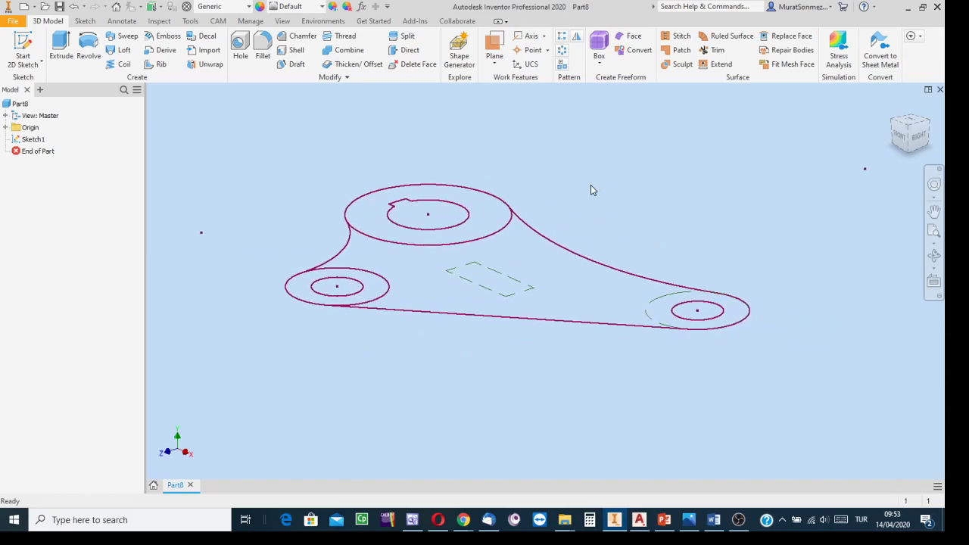
pyautogui.click(688, 520)
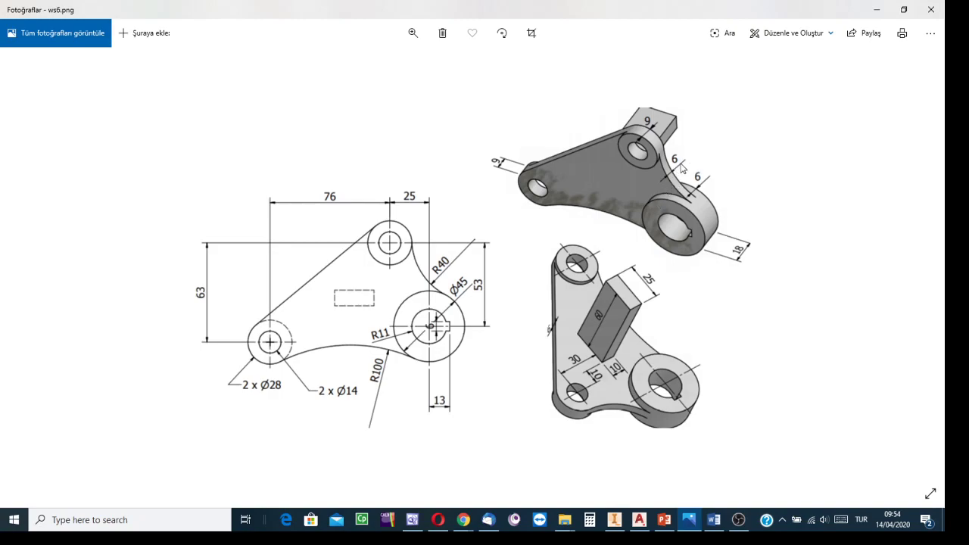
pyautogui.click(615, 520)
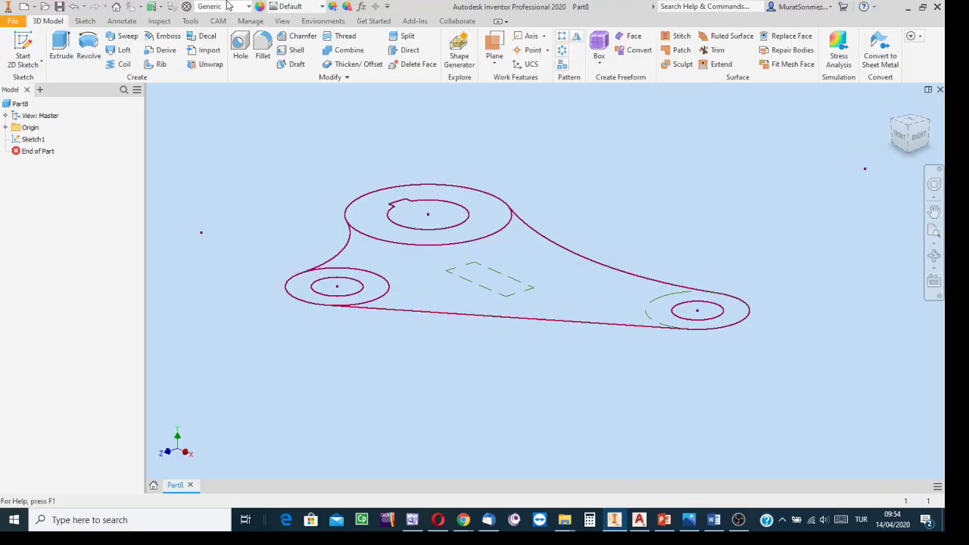
# Step: Extrude the whole lever profile 6 mm, including the rectangle and the rings around the three holes but leaving the holes open
pyautogui.click(63, 44)
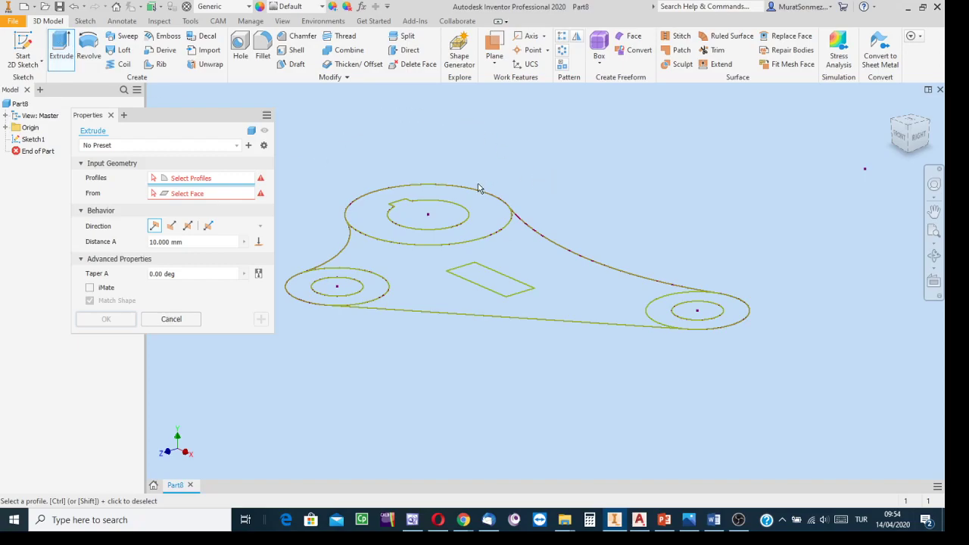
pyautogui.click(484, 210)
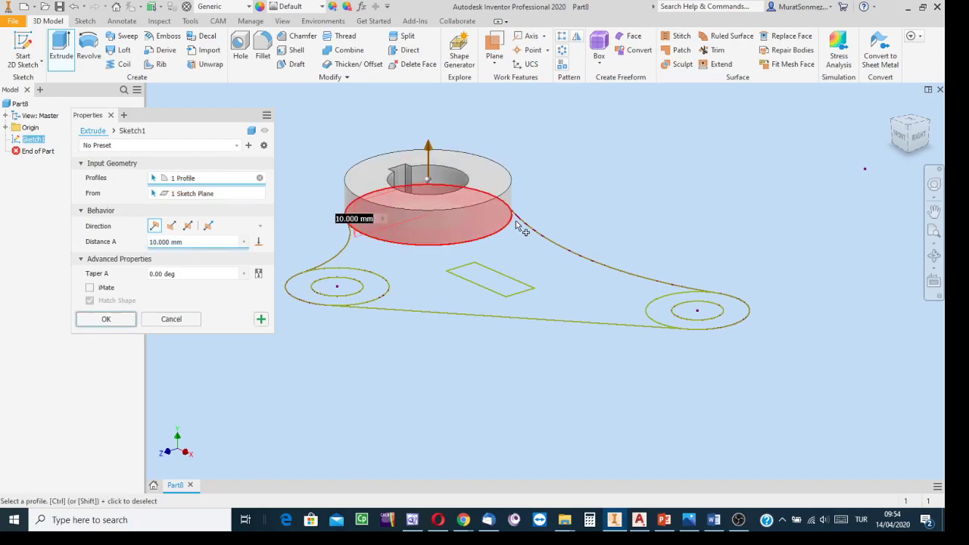
pyautogui.click(598, 292)
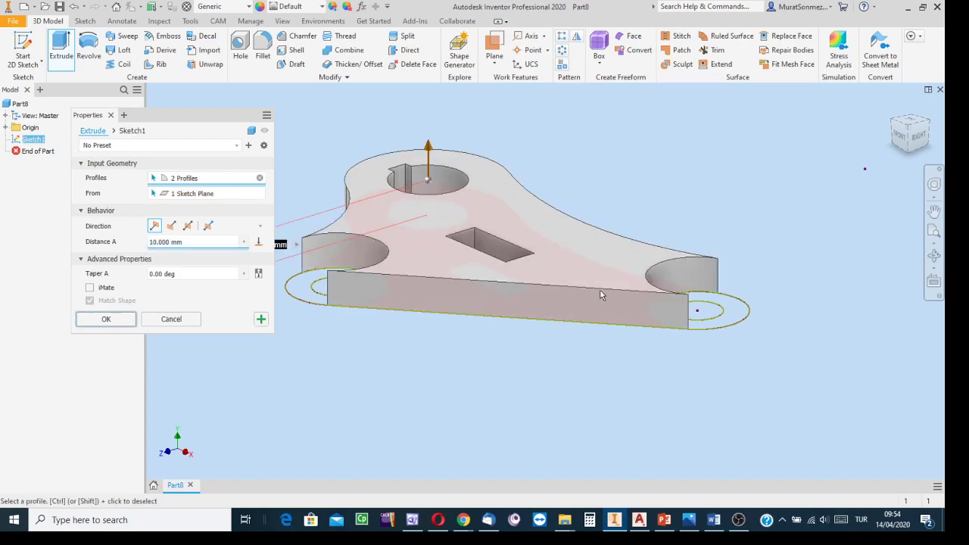
pyautogui.click(743, 317)
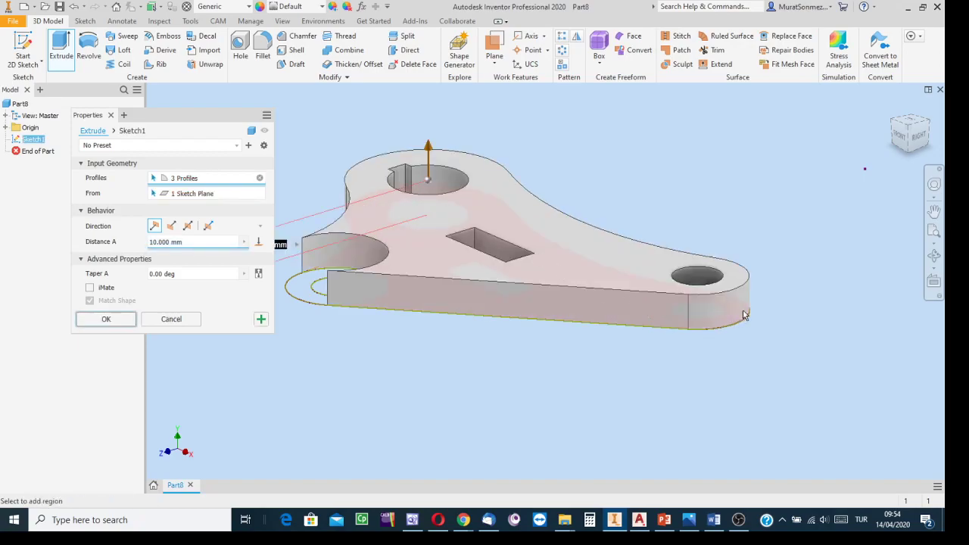
pyautogui.click(292, 294)
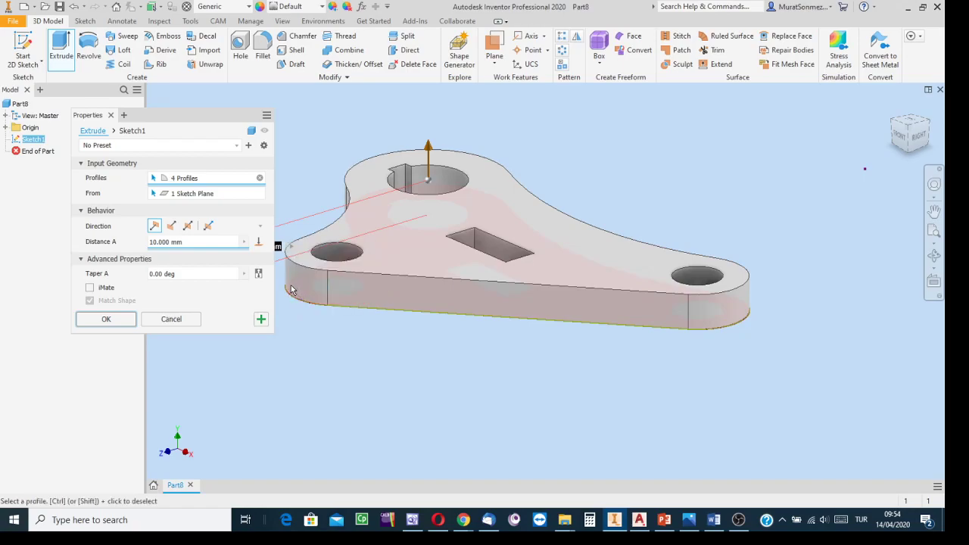
pyautogui.click(485, 280)
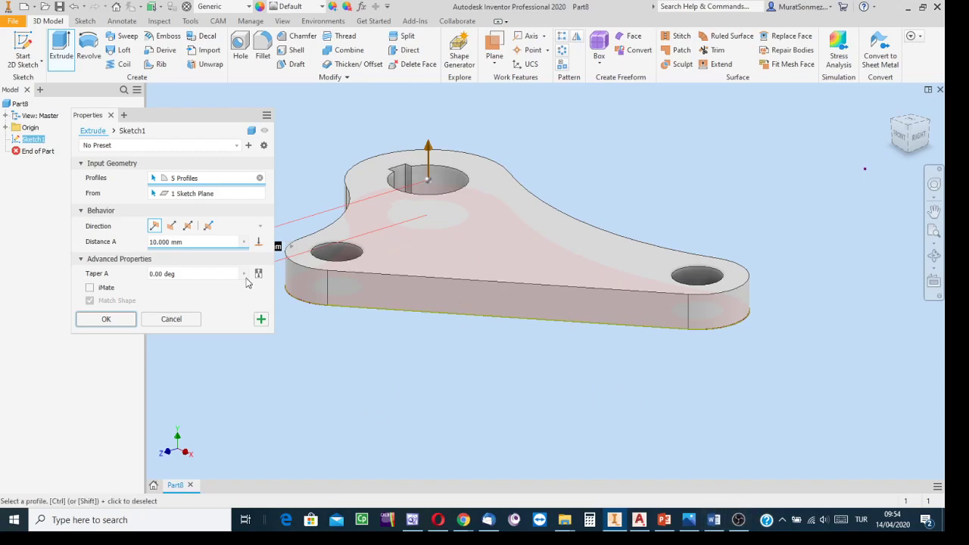
pyautogui.click(179, 242)
pyautogui.write('6')
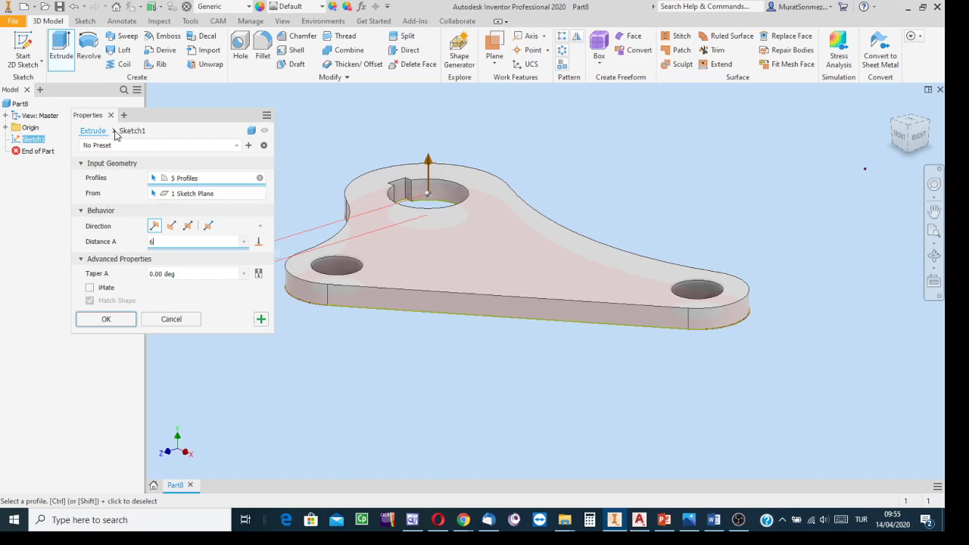
pyautogui.click(262, 320)
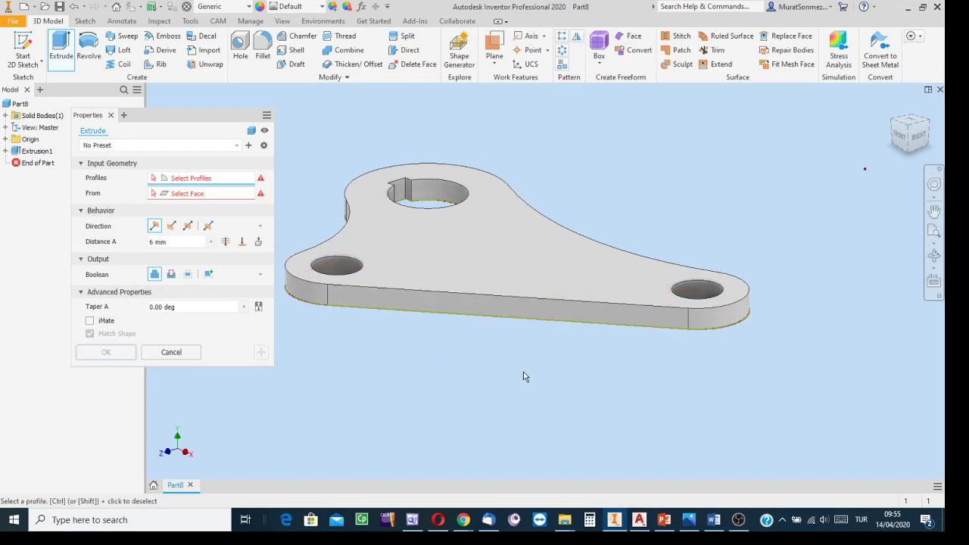
# Step: View the plate's underside and check the rectangular block's length and side in the ws6.png reference image
pyautogui.click(910, 154)
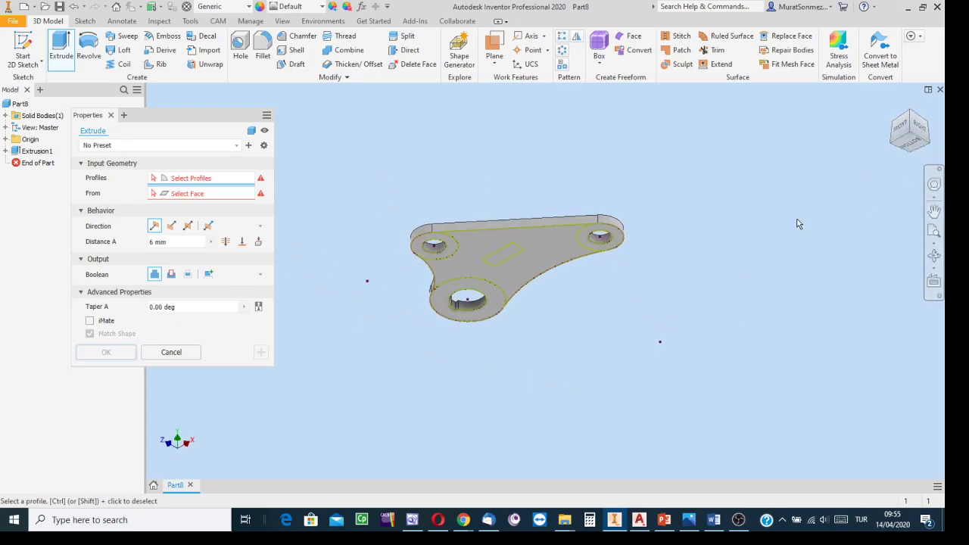
pyautogui.scroll(-3, 704, 227)
pyautogui.keyDown('shift'); pyautogui.moveTo(672, 229); pyautogui.dragTo(861, 191, button='middle'); pyautogui.keyUp('shift')
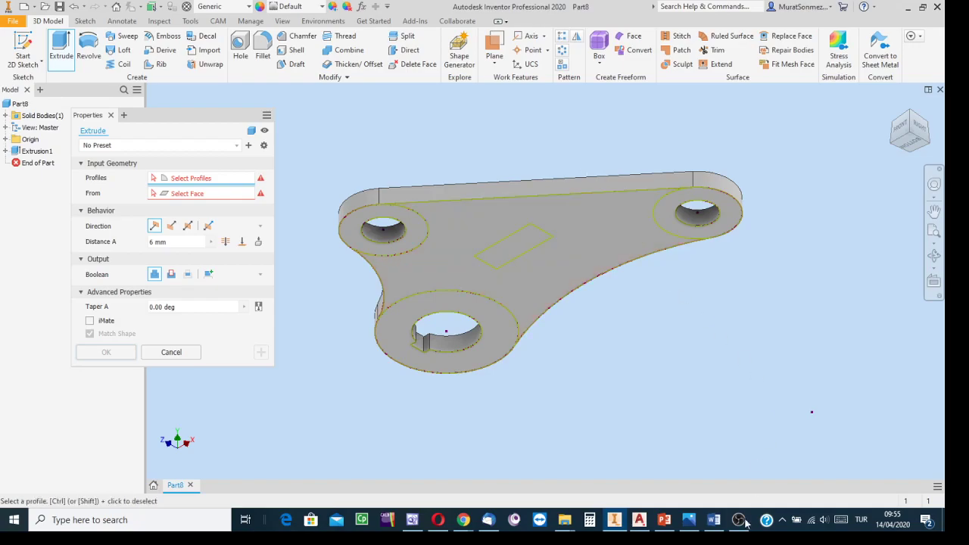
pyautogui.click(688, 520)
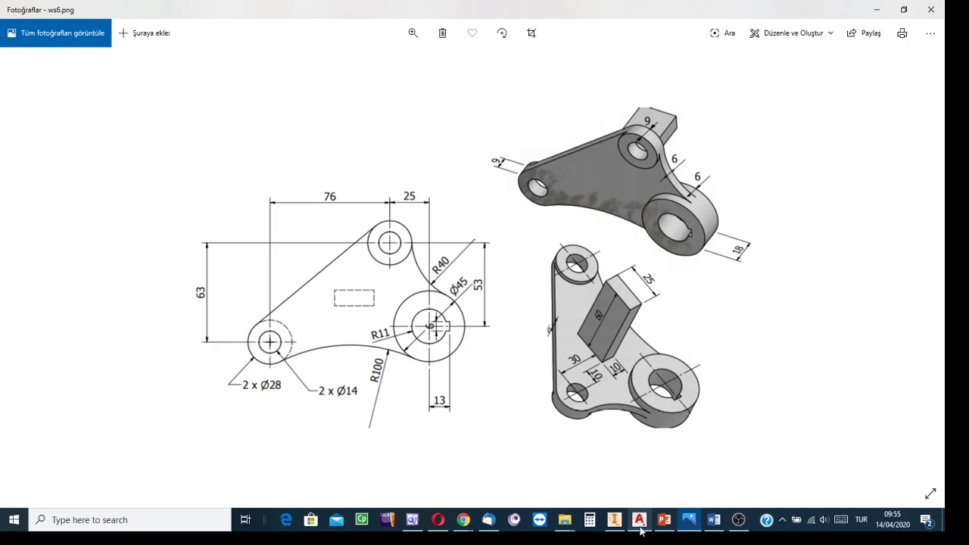
pyautogui.click(614, 521)
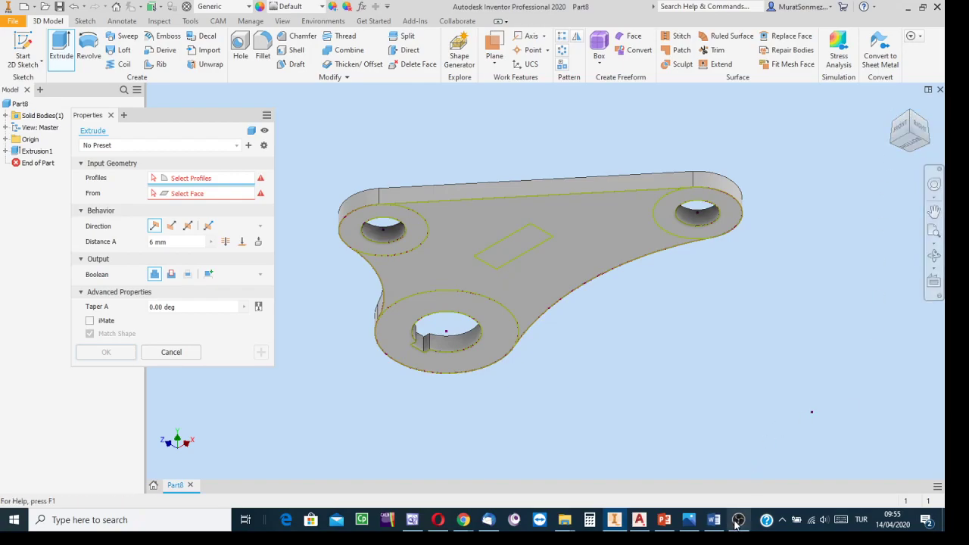
pyautogui.click(688, 519)
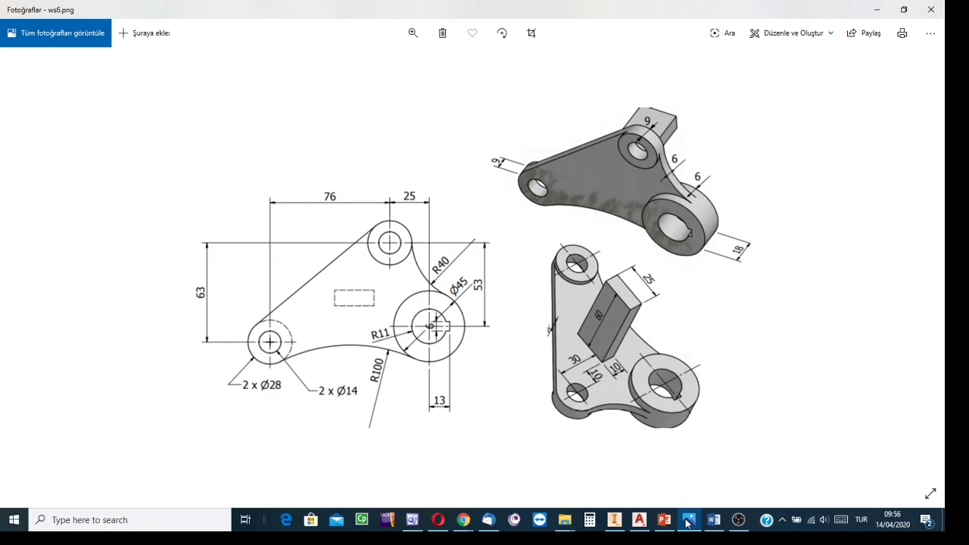
pyautogui.click(615, 520)
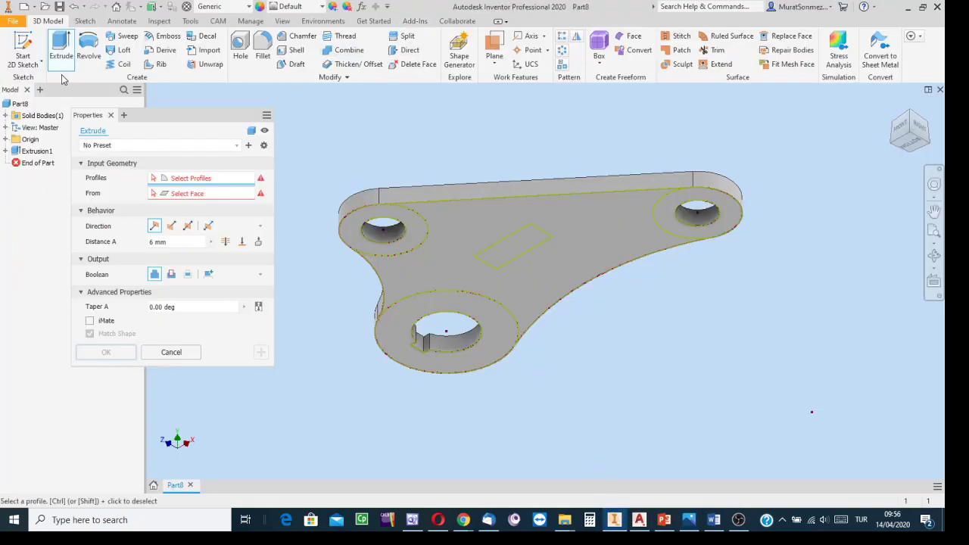
# Step: Extrude the rectangle 60 mm in the flipped direction, away from the plate, joining it to the plate's underside
pyautogui.click(509, 245)
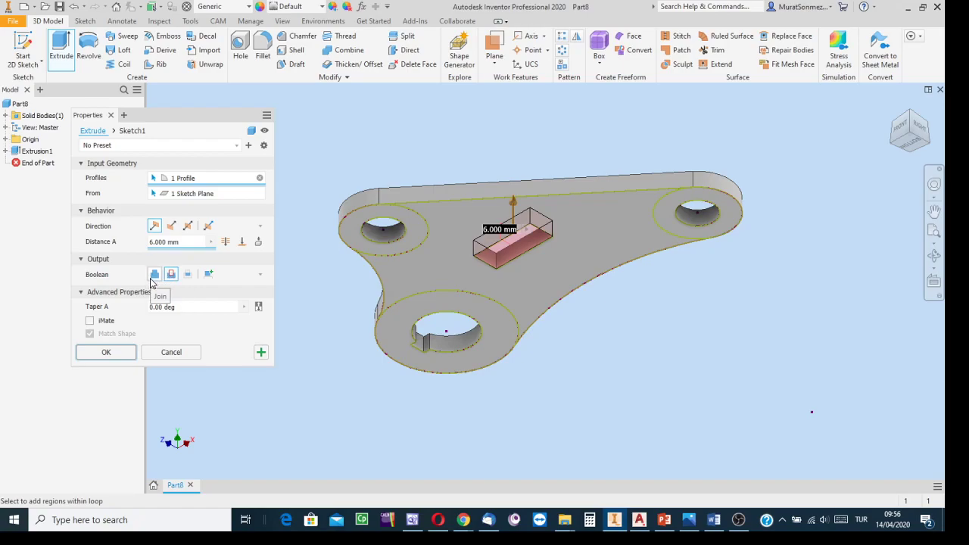
pyautogui.click(152, 279)
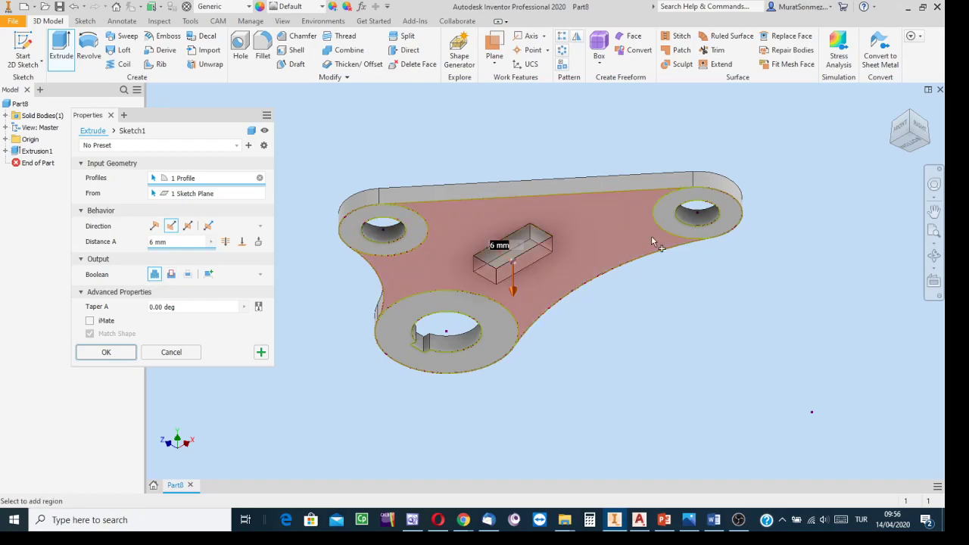
pyautogui.moveTo(511, 295); pyautogui.dragTo(523, 364)
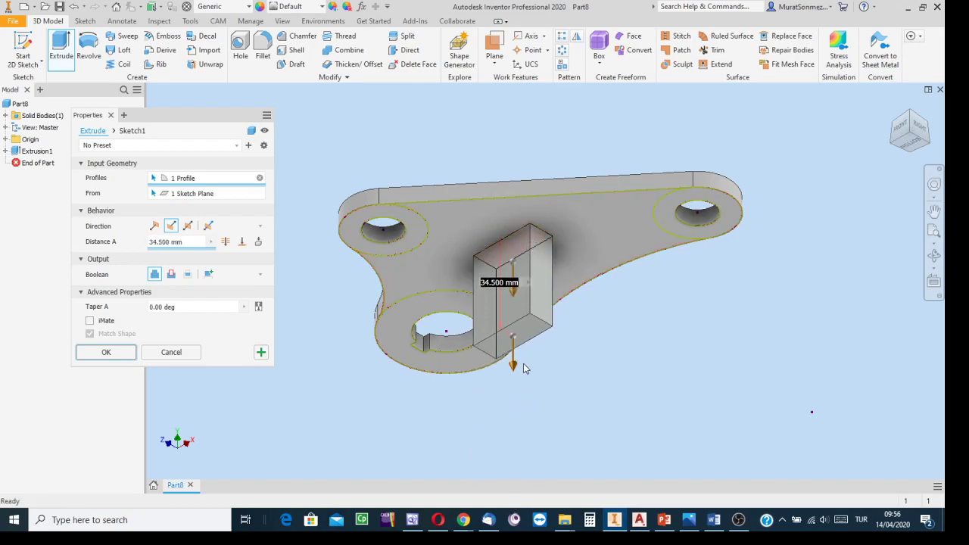
pyautogui.click(171, 225)
pyautogui.click(171, 226)
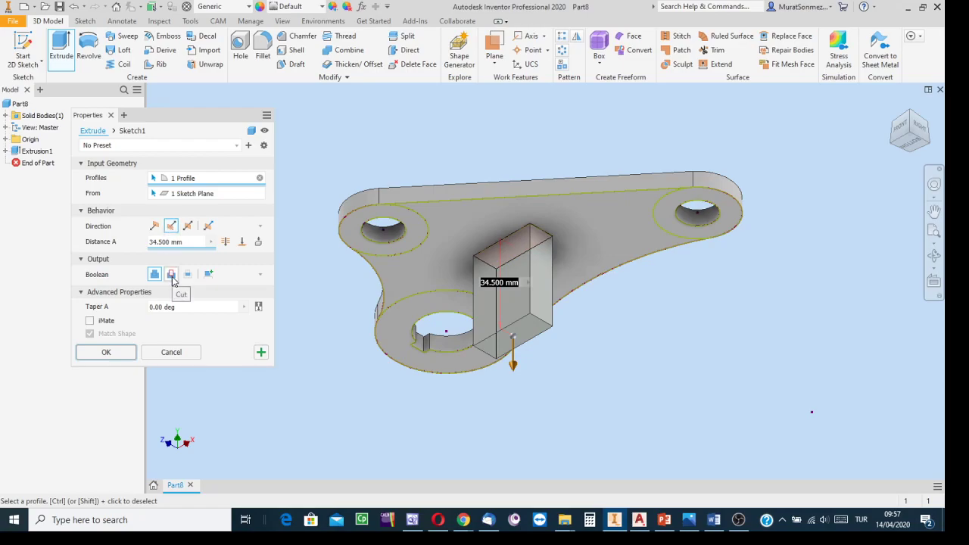
pyautogui.click(187, 242)
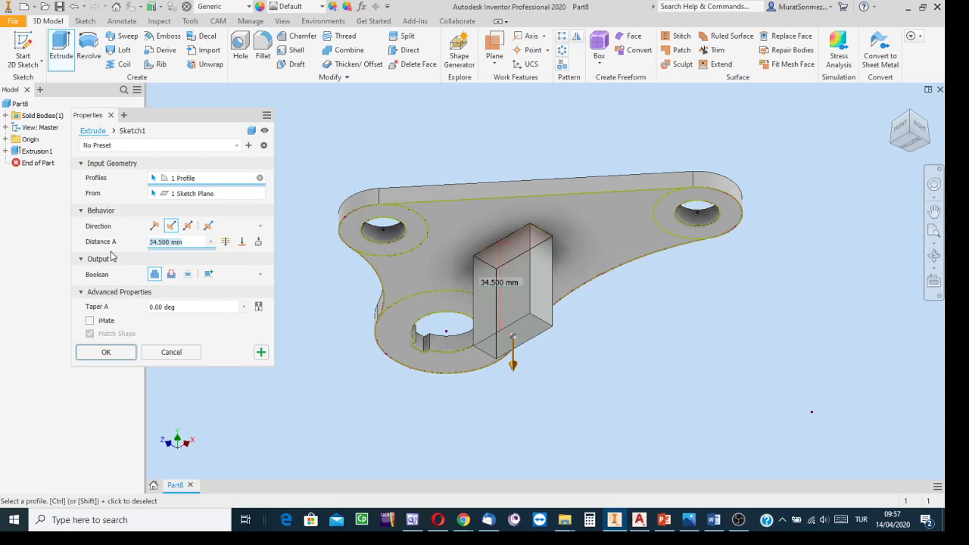
pyautogui.write('60')
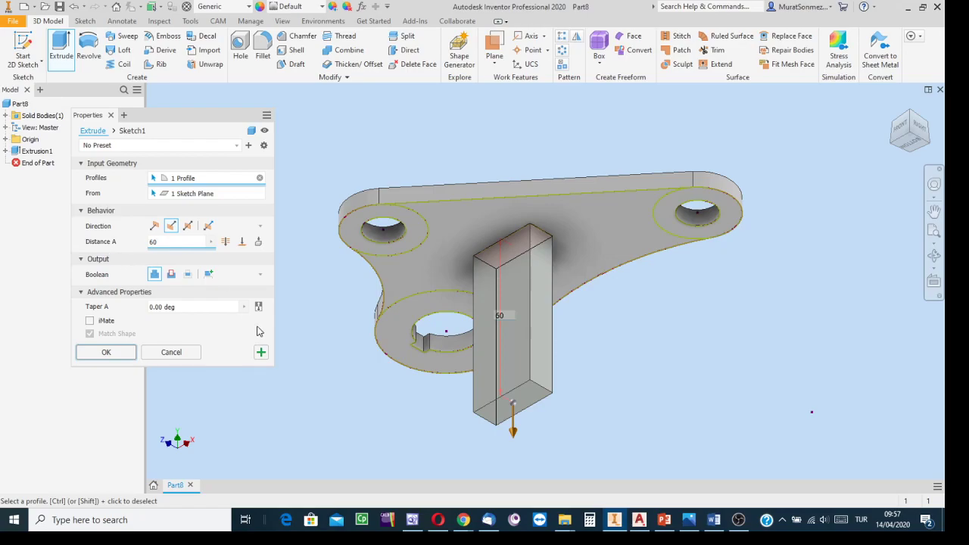
pyautogui.click(261, 352)
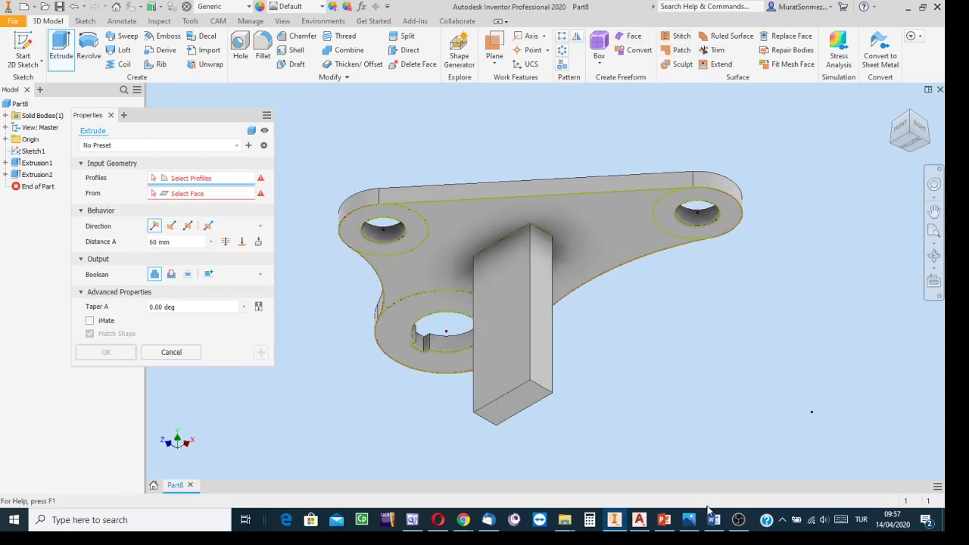
# Step: Check the ws6.png dimensions, then extrude the small-hole ring nearest the large boss 3 mm in the flipped direction, joined to the plate
pyautogui.click(686, 518)
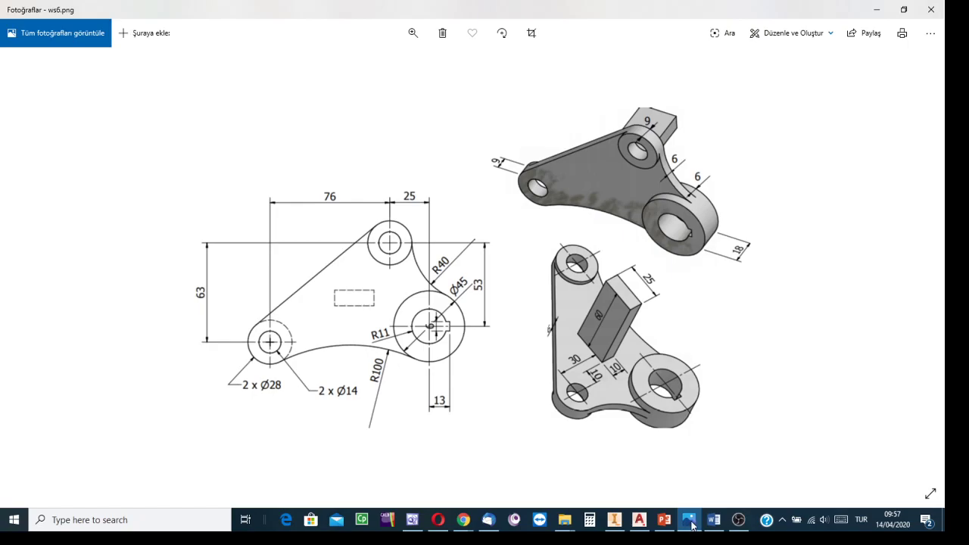
pyautogui.moveTo(617, 523)
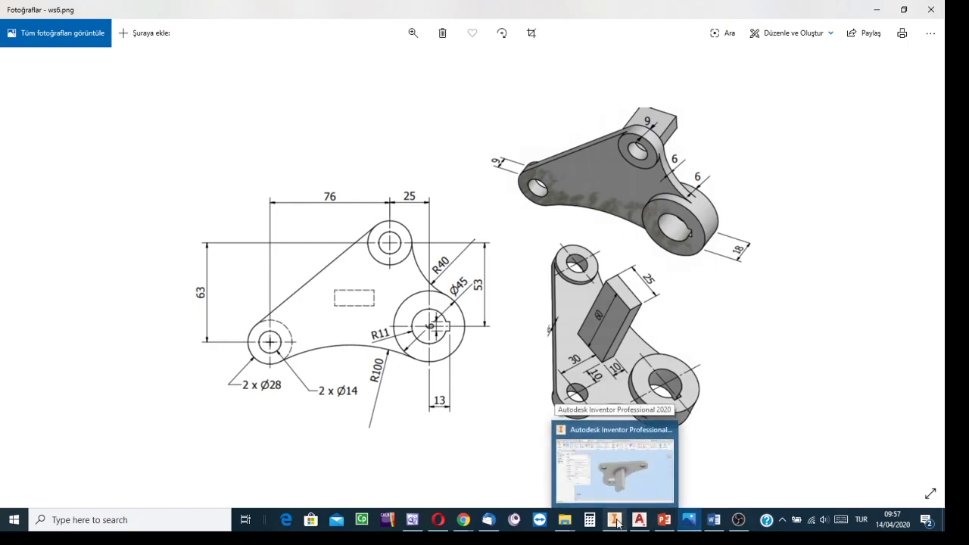
pyautogui.click(617, 522)
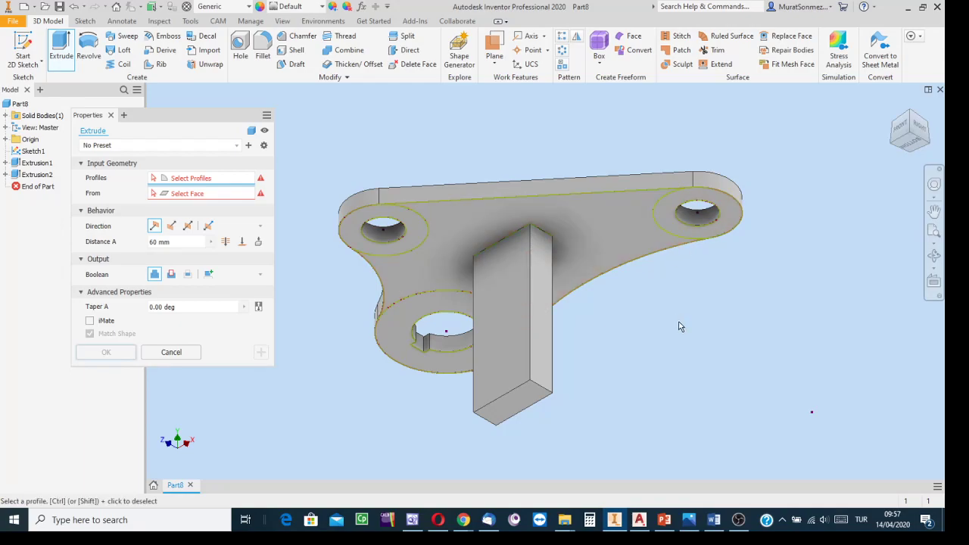
pyautogui.click(686, 520)
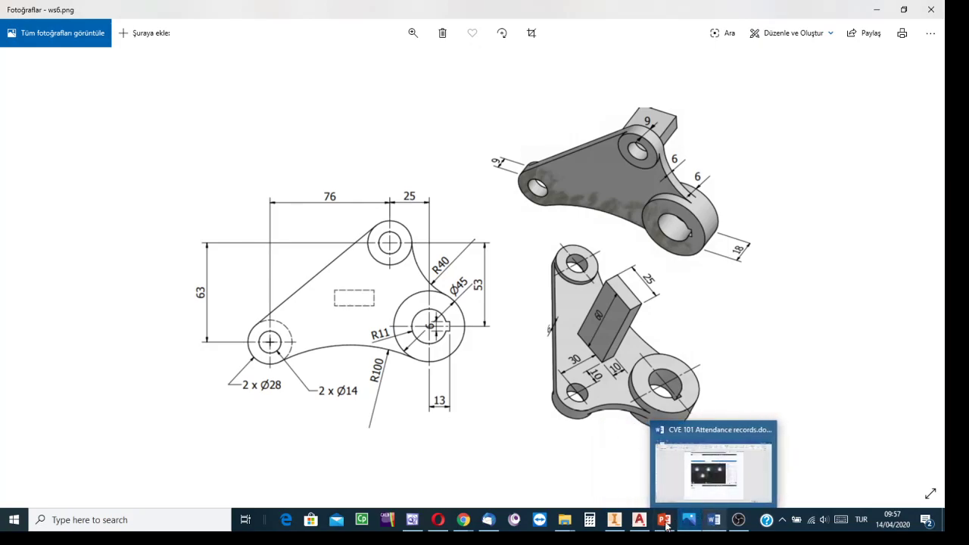
pyautogui.click(614, 521)
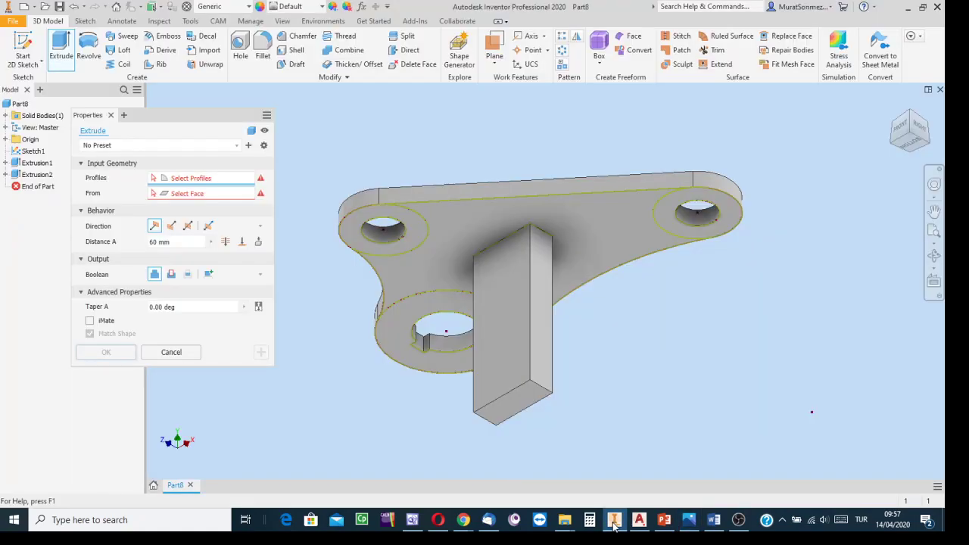
pyautogui.click(414, 241)
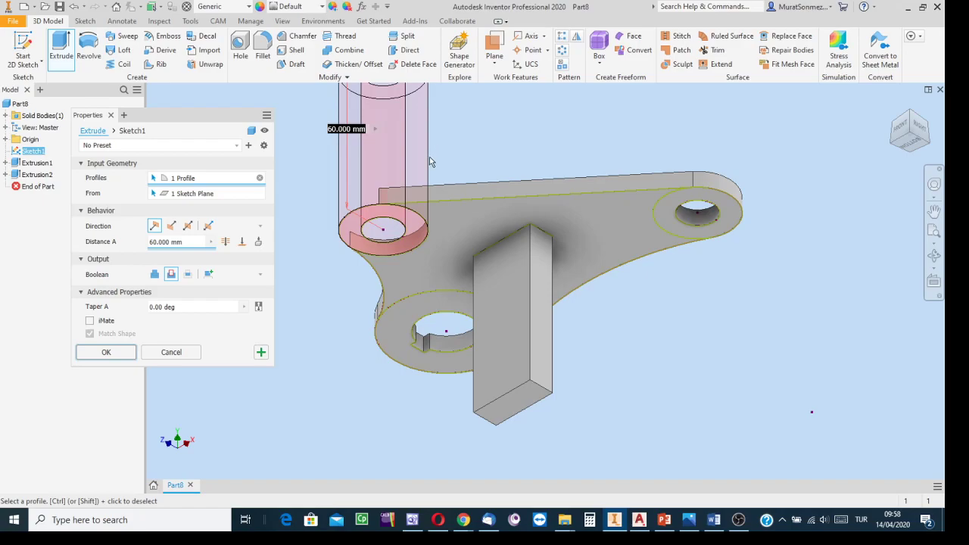
pyautogui.click(155, 276)
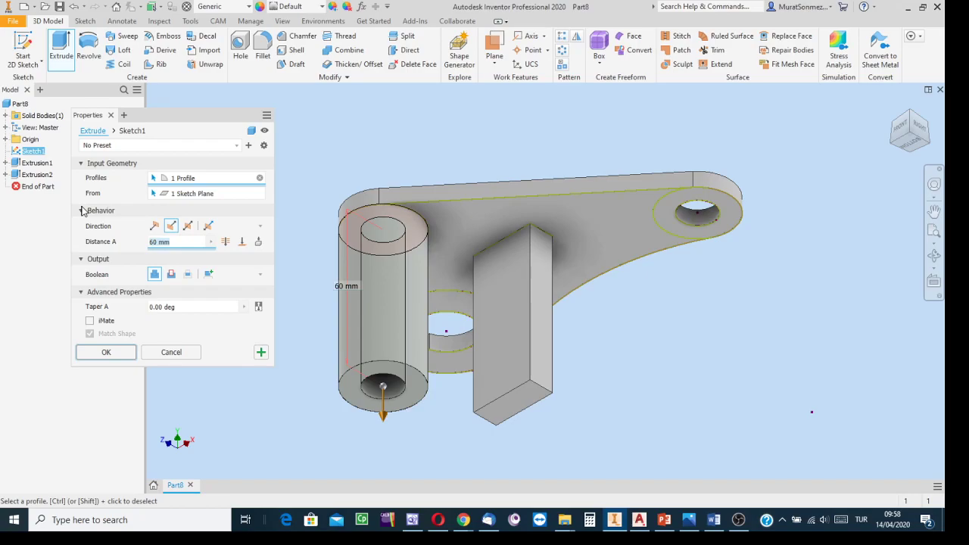
pyautogui.write('3')
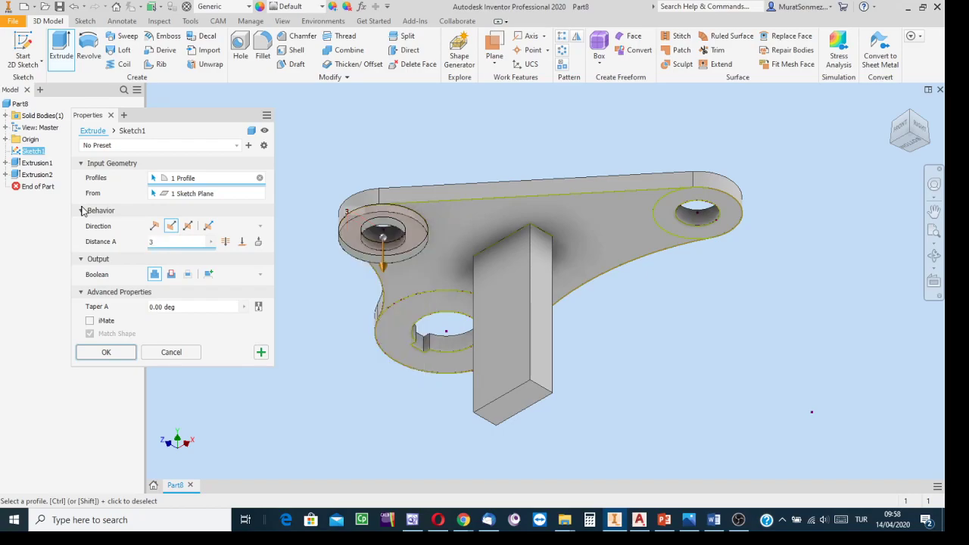
pyautogui.click(260, 353)
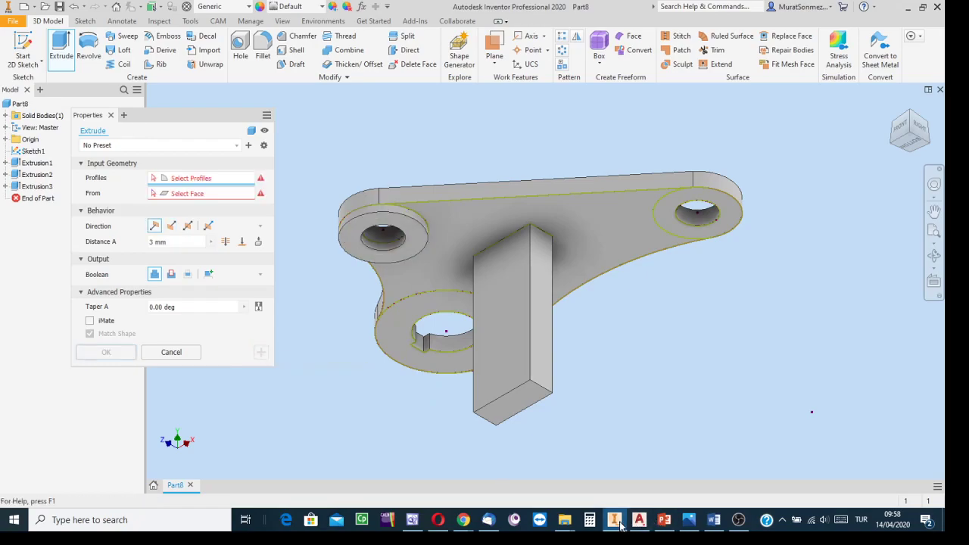
# Step: Check the large boss height in ws6.png, then extrude its keyed ring 6 mm in the flipped direction, joined to the plate
pyautogui.click(689, 519)
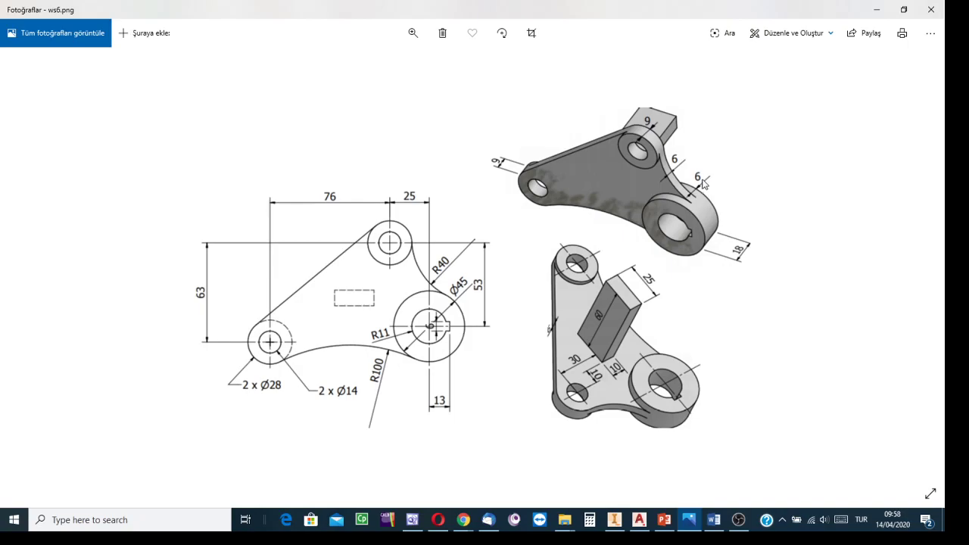
pyautogui.click(615, 520)
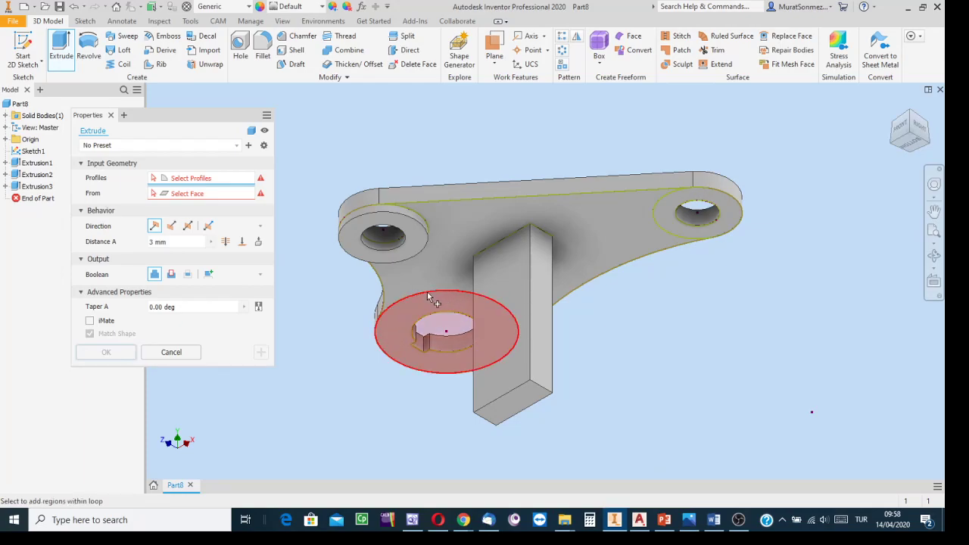
pyautogui.click(384, 336)
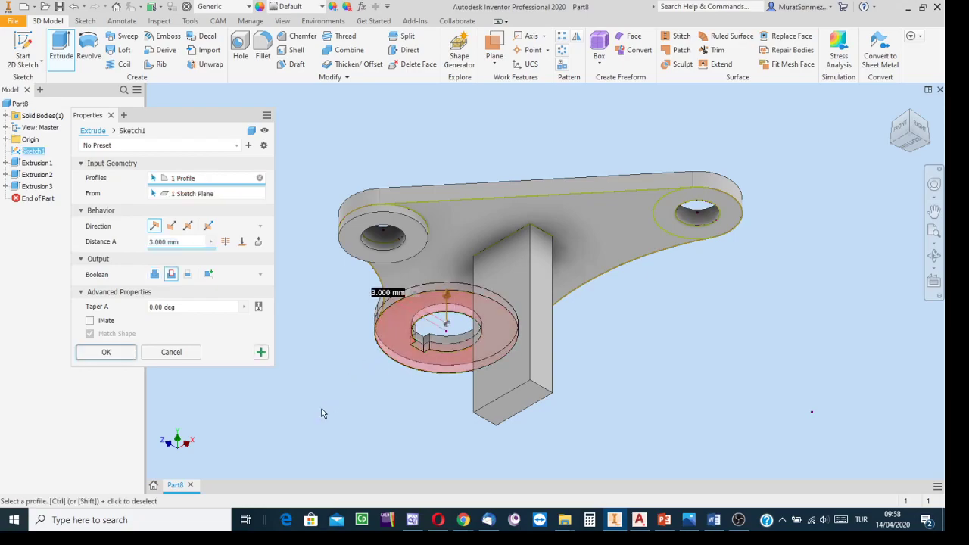
pyautogui.click(153, 274)
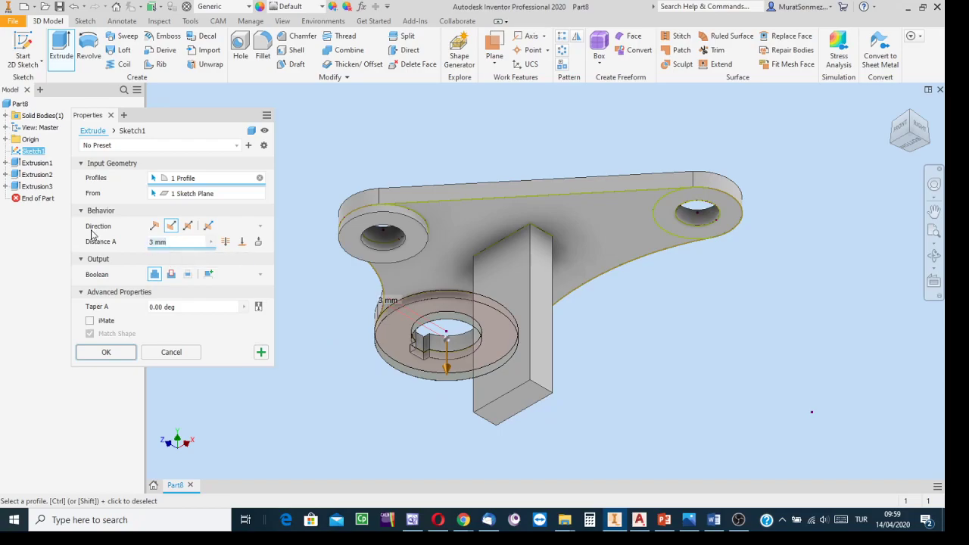
pyautogui.write('6')
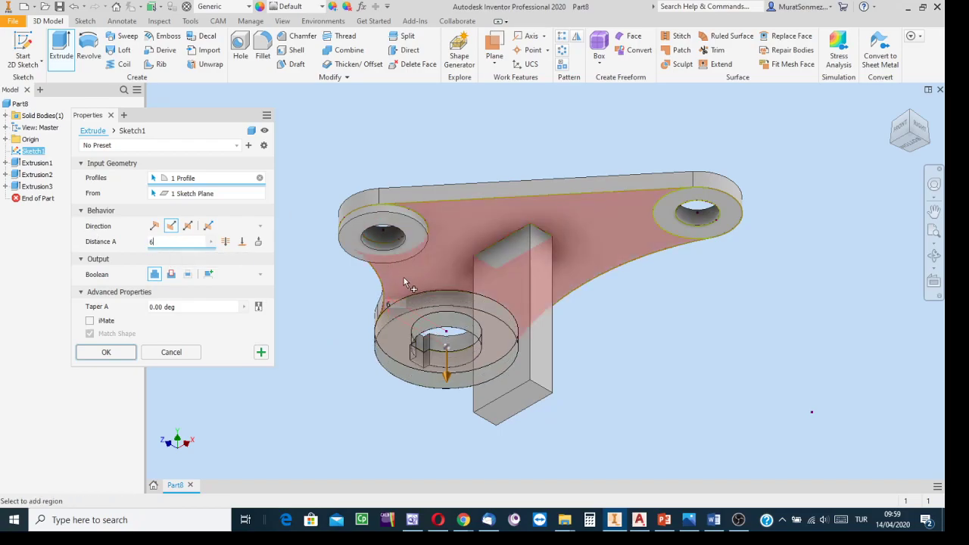
pyautogui.click(261, 353)
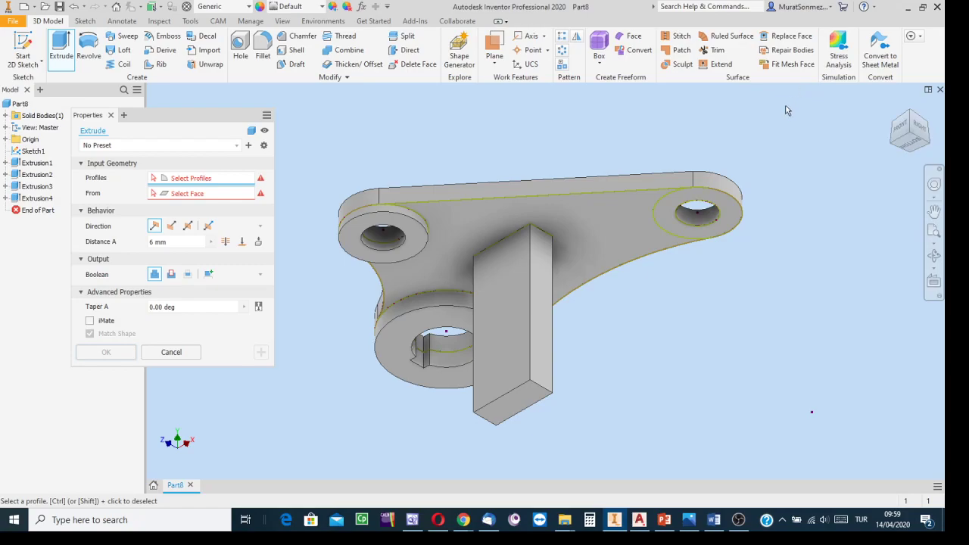
# Step: Check the ring thickness in ws6.png, then extrude the small-hole ring nearest the large boss 9 mm through the plate in the default direction
pyautogui.click(686, 519)
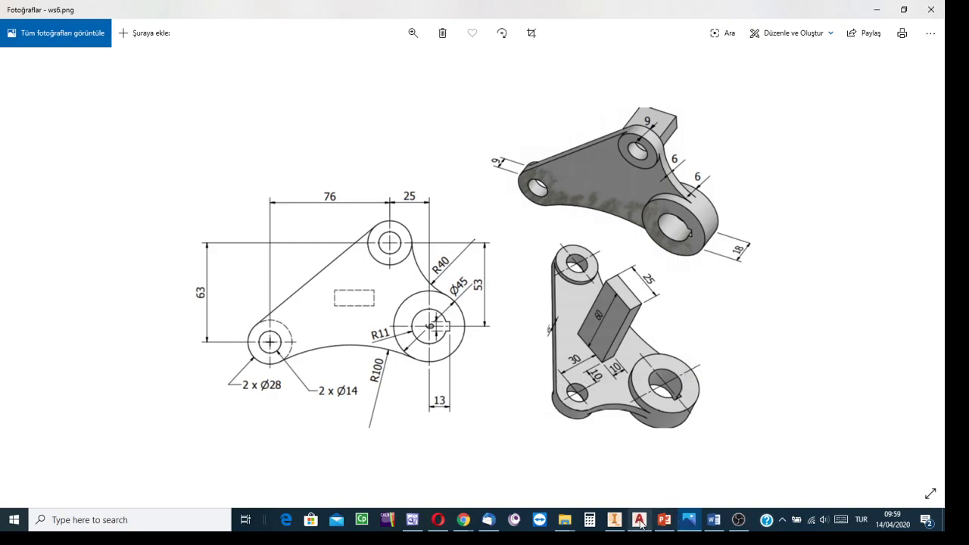
pyautogui.click(613, 524)
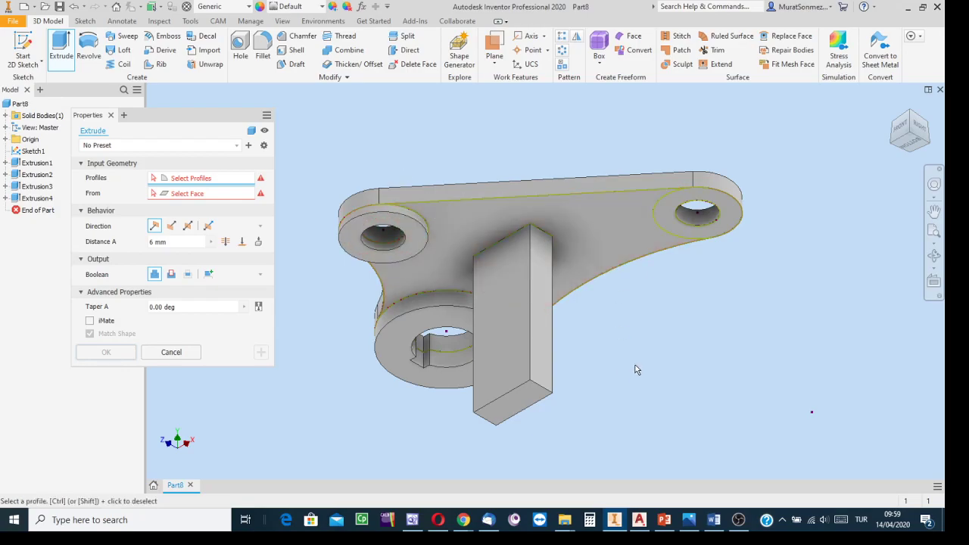
pyautogui.click(688, 519)
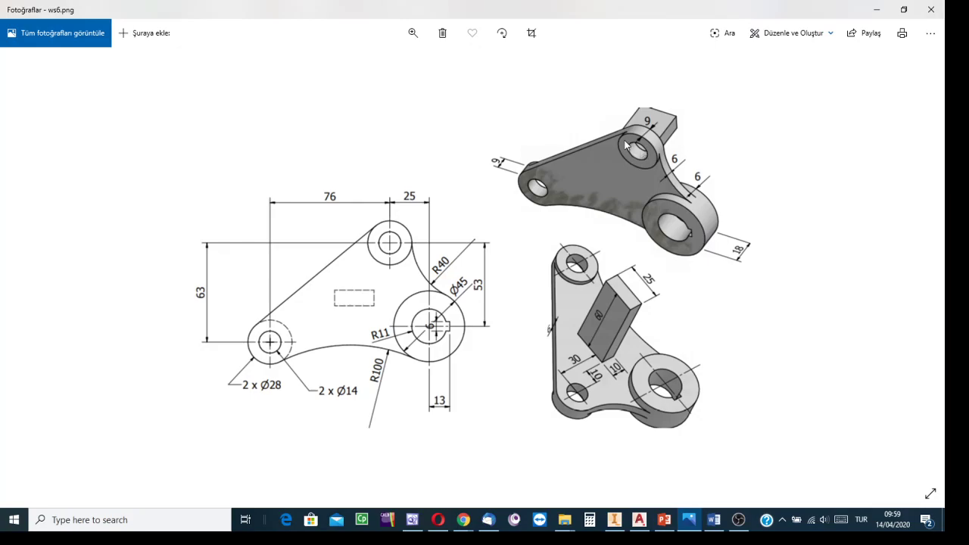
pyautogui.click(614, 521)
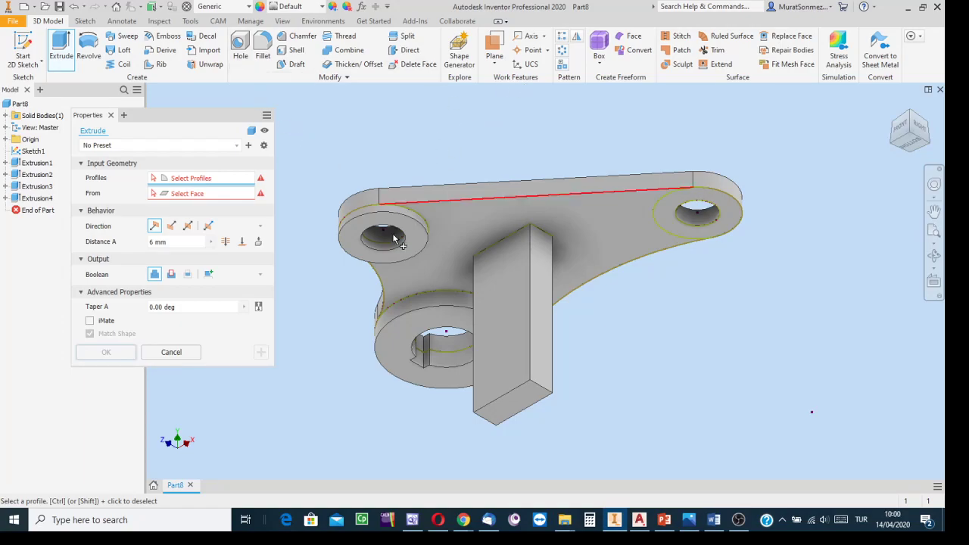
pyautogui.click(688, 519)
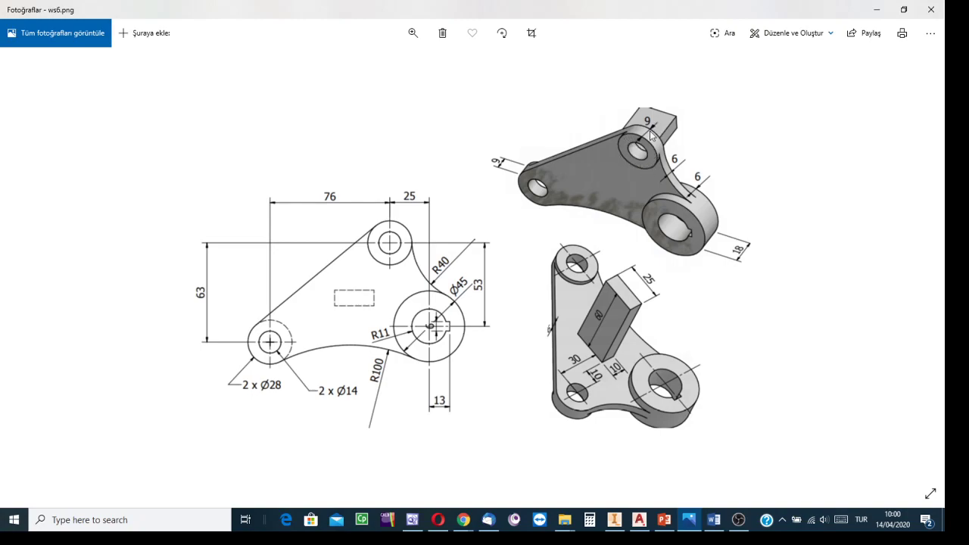
pyautogui.click(615, 519)
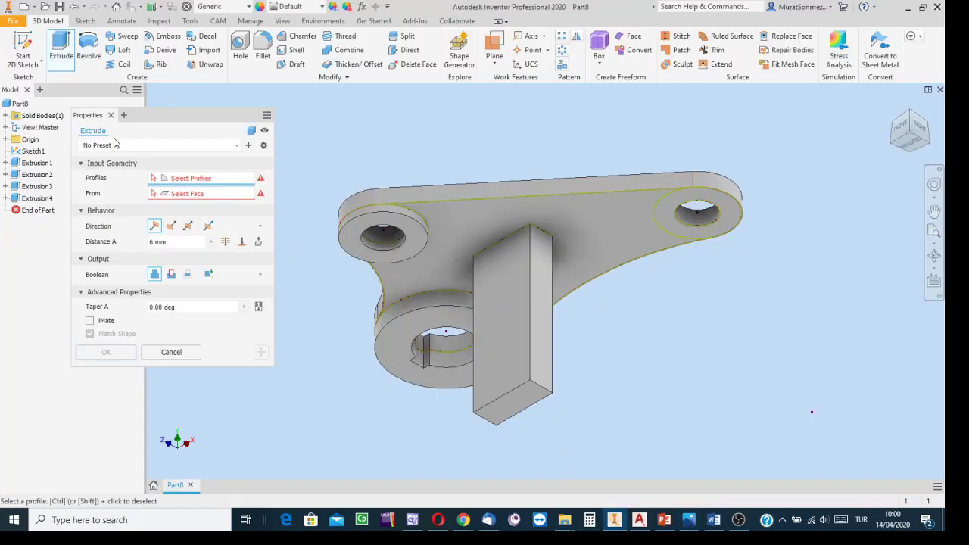
pyautogui.click(361, 216)
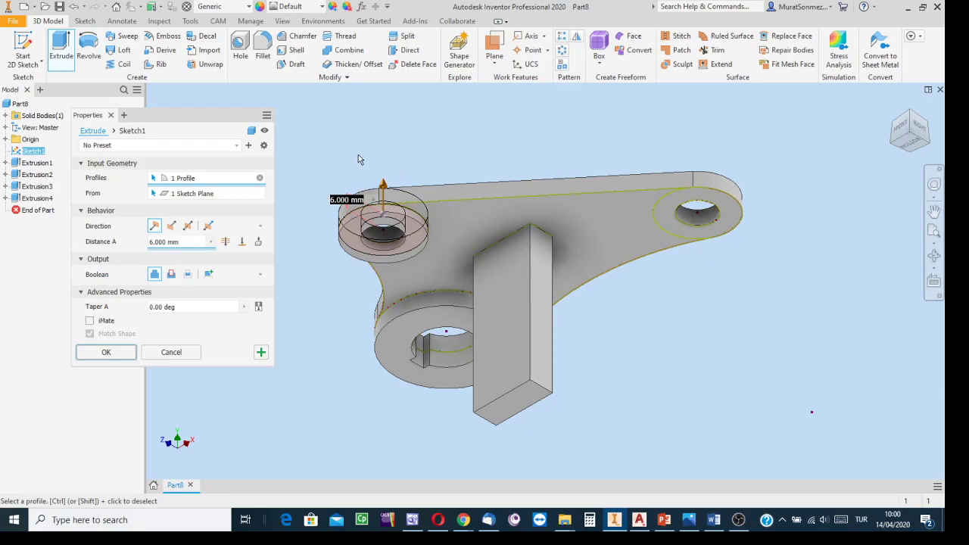
pyautogui.moveTo(197, 243); pyautogui.dragTo(68, 242)
pyautogui.write('9')
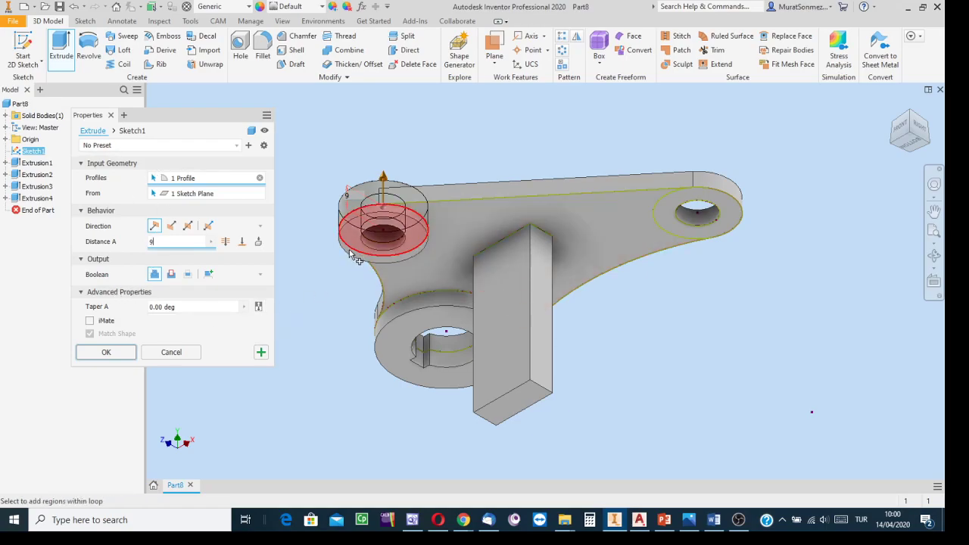
pyautogui.click(260, 352)
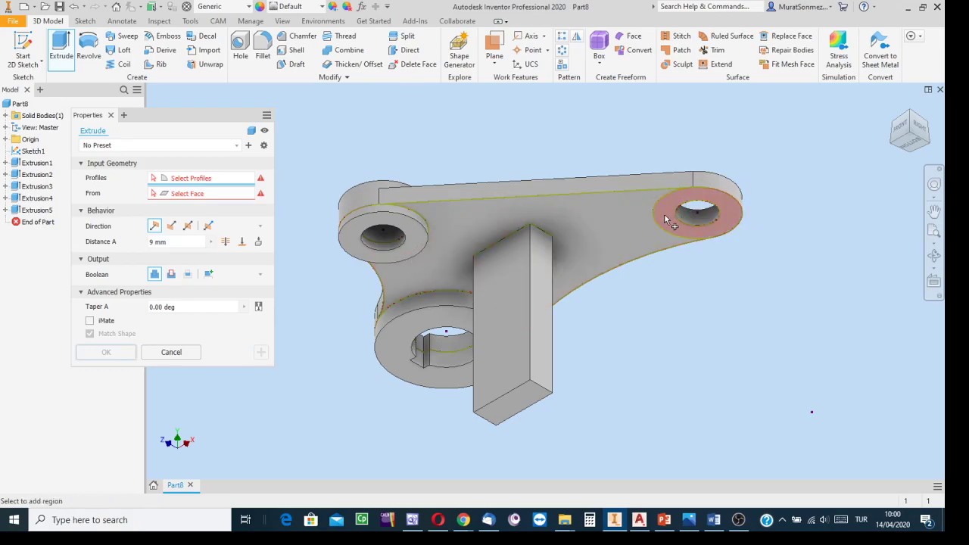
# Step: Set up a 3 mm joined extrusion in the flipped direction for the ring around the small hole farthest from the large boss
pyautogui.click(688, 520)
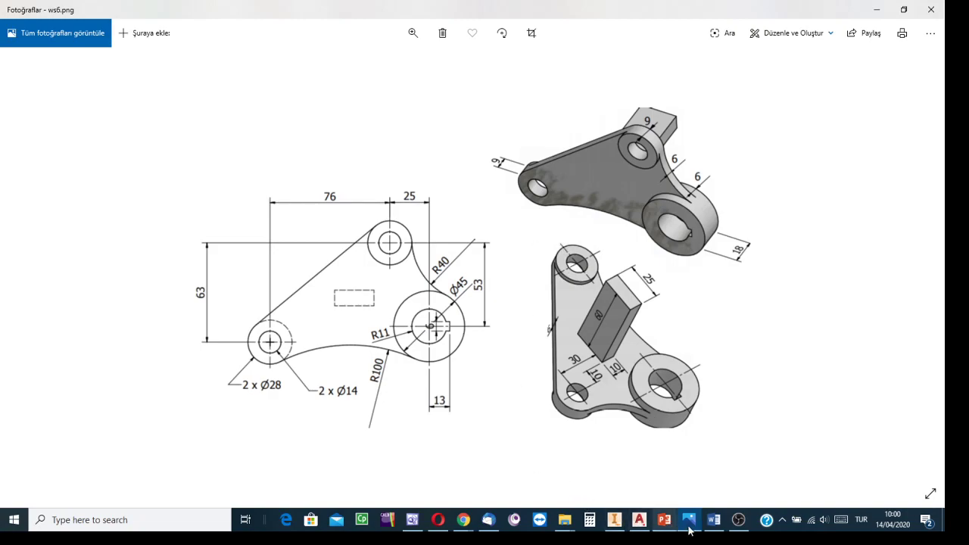
pyautogui.click(614, 521)
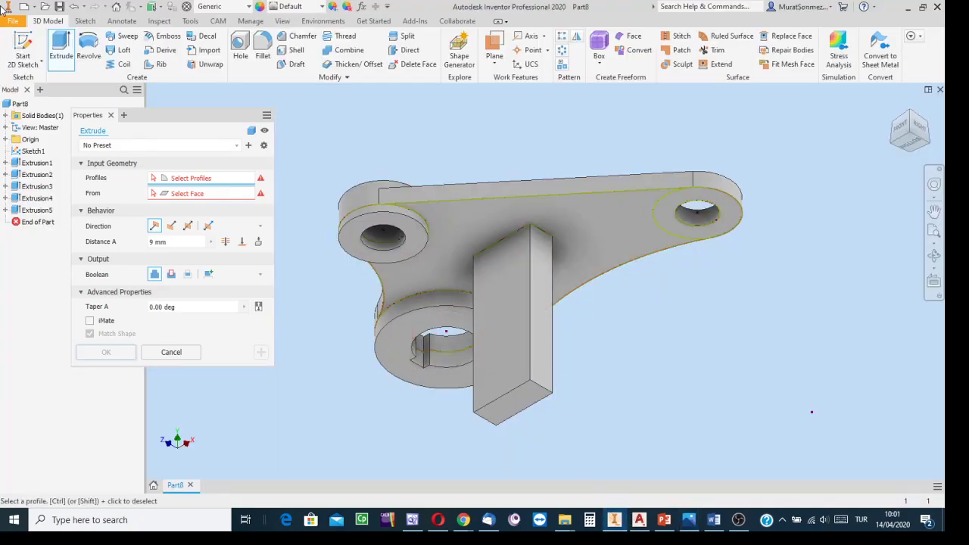
pyautogui.click(667, 220)
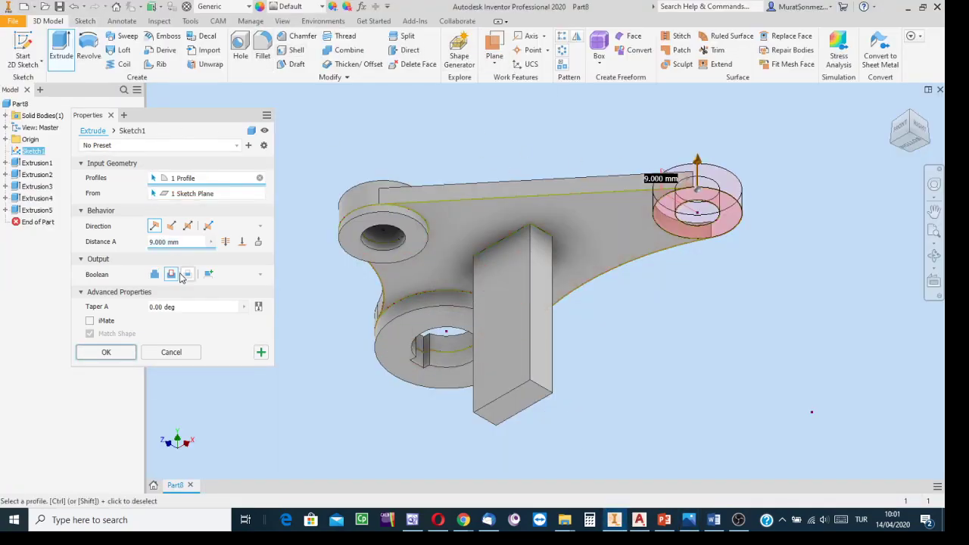
pyautogui.click(151, 278)
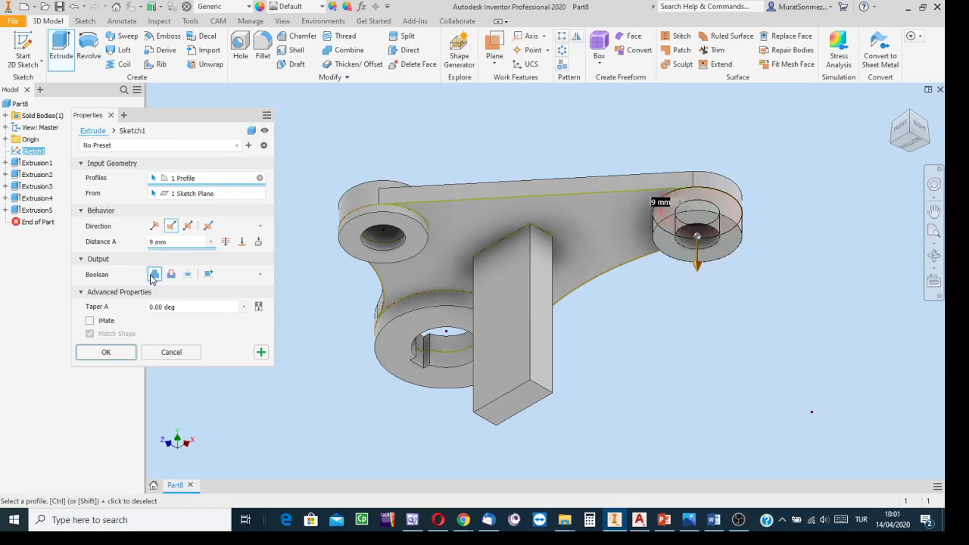
pyautogui.write('3')
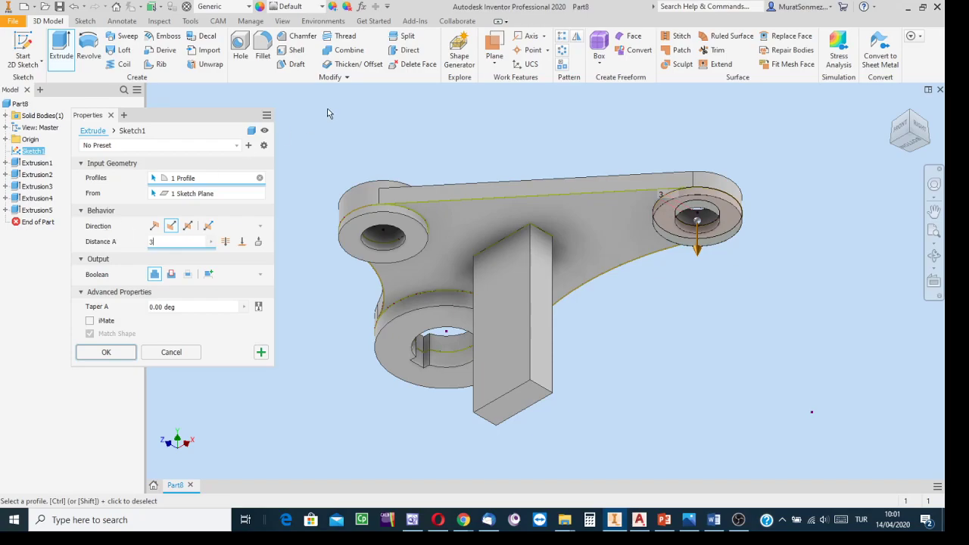
pyautogui.click(916, 113)
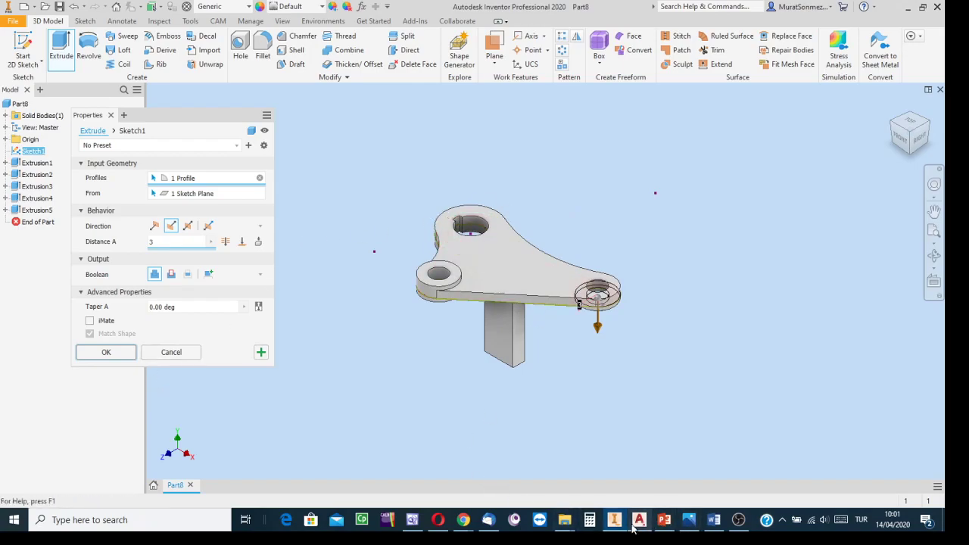
pyautogui.click(689, 519)
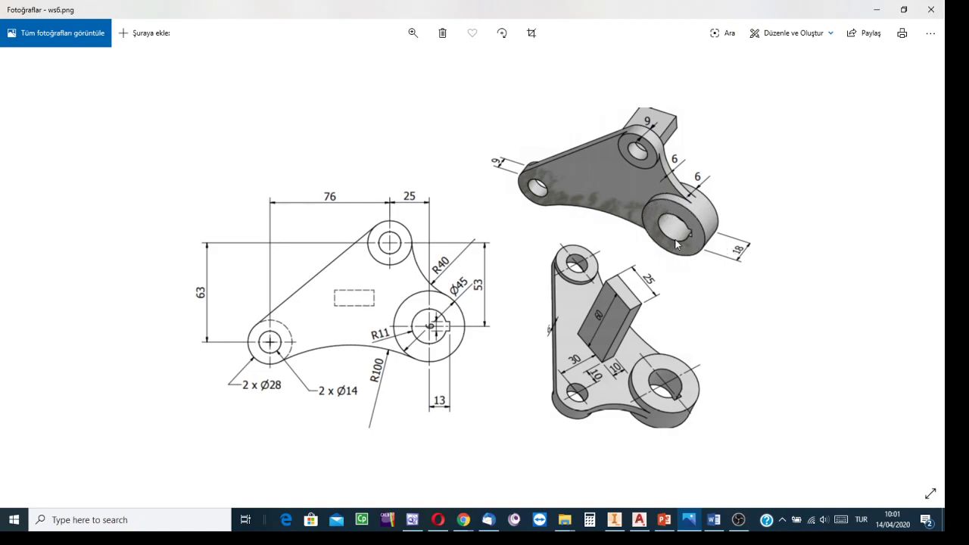
pyautogui.click(614, 519)
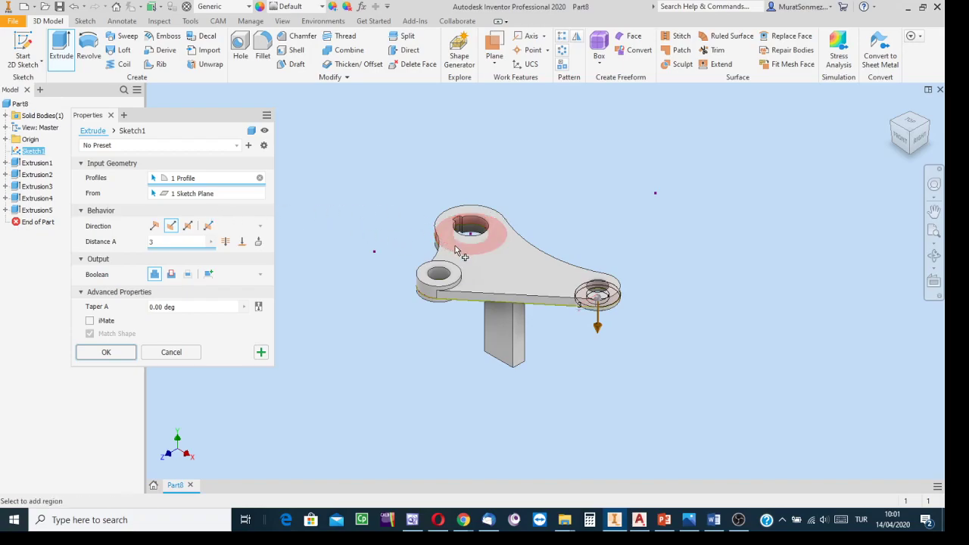
pyautogui.click(456, 249)
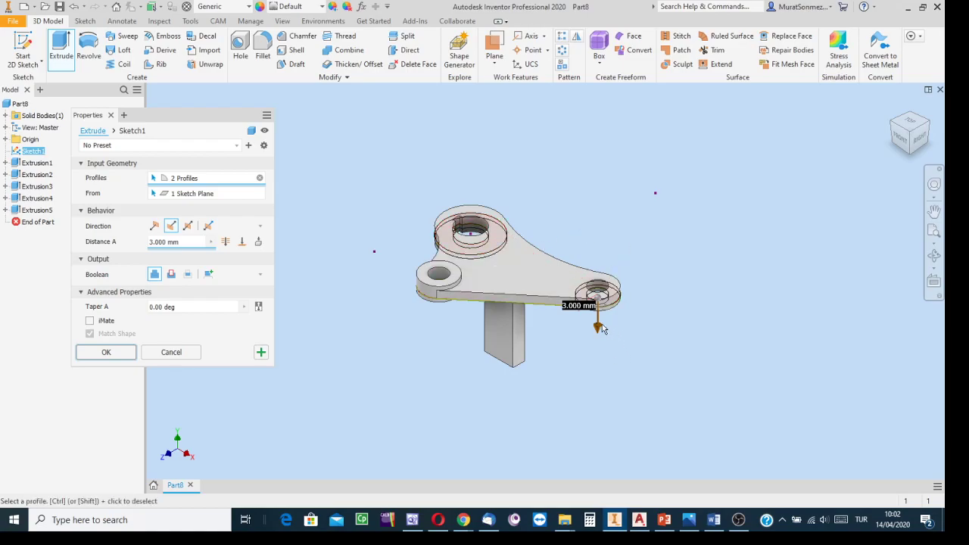
pyautogui.click(908, 156)
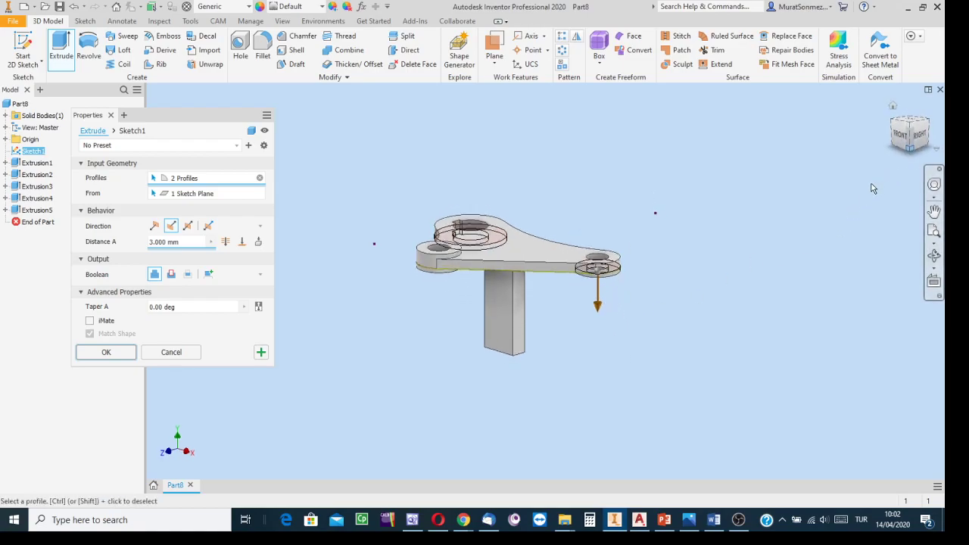
pyautogui.click(912, 115)
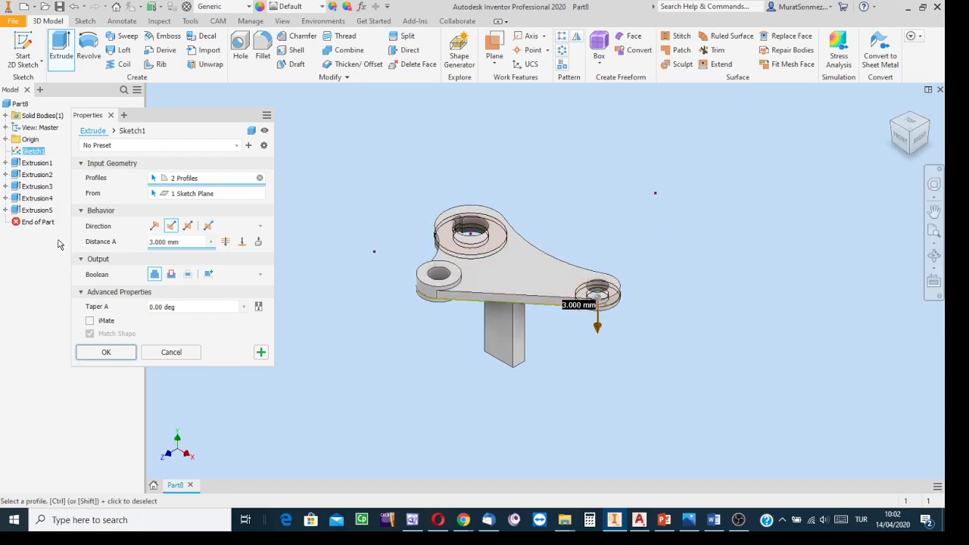
pyautogui.click(153, 226)
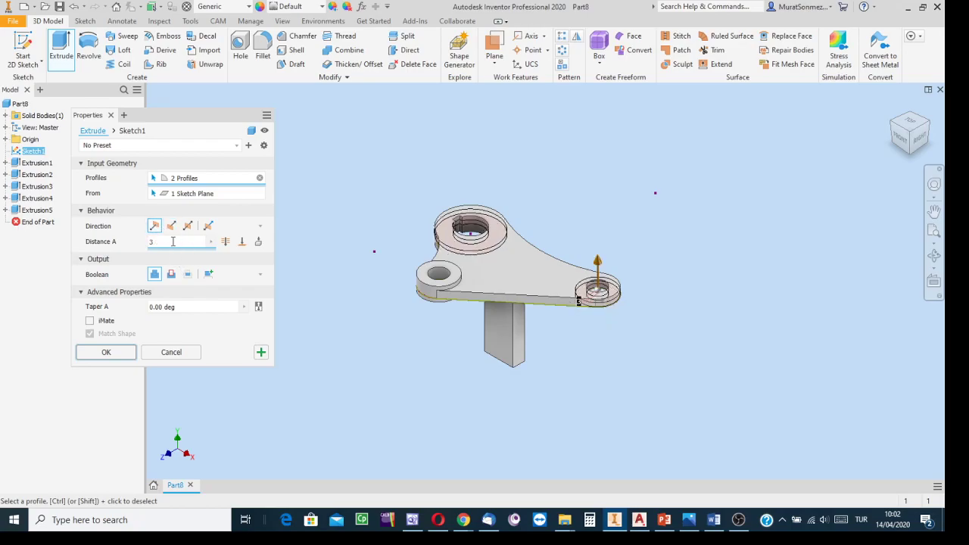
pyautogui.press('BackSpace')
pyautogui.write('12')
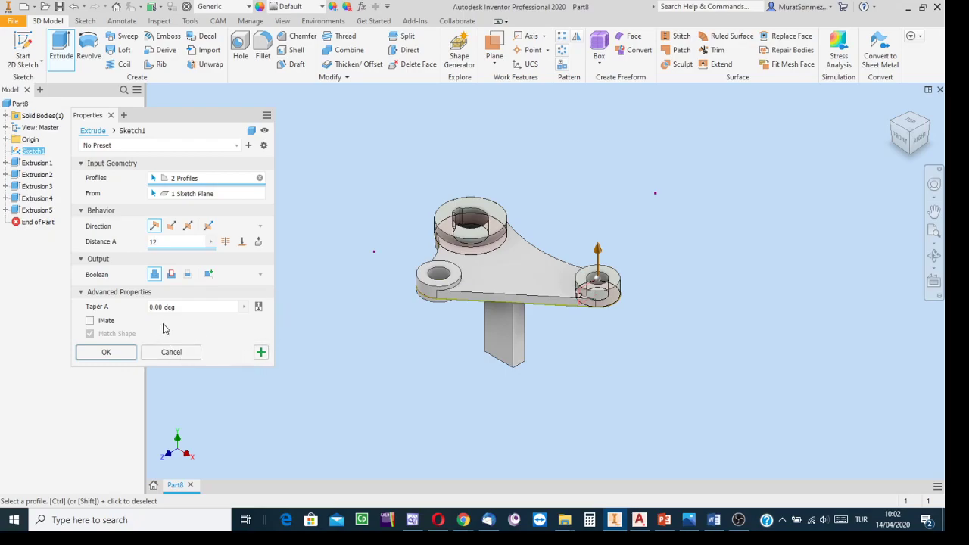
pyautogui.press('Return')
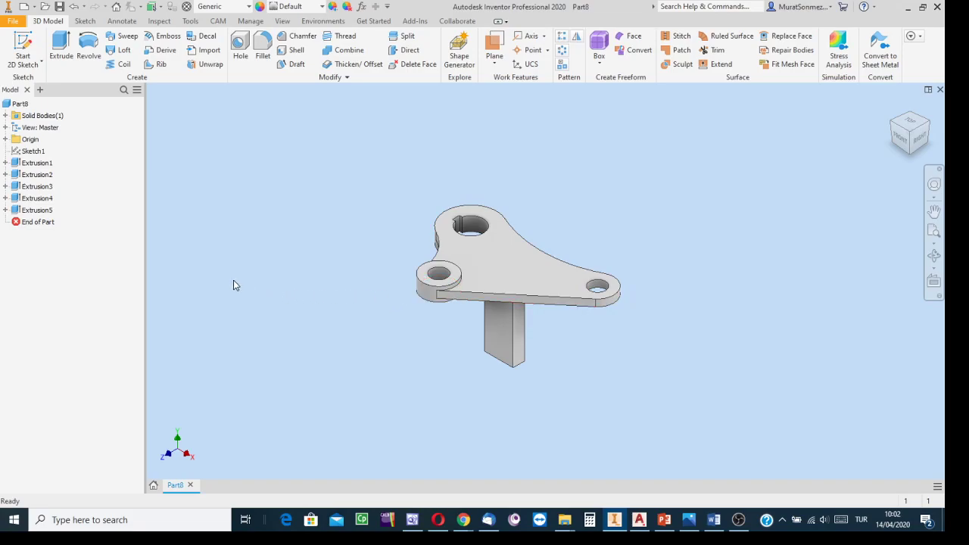
# Step: Delete the 3 mm extrusion of the small-hole ring nearest the large boss (Extrusion3)
pyautogui.click(911, 154)
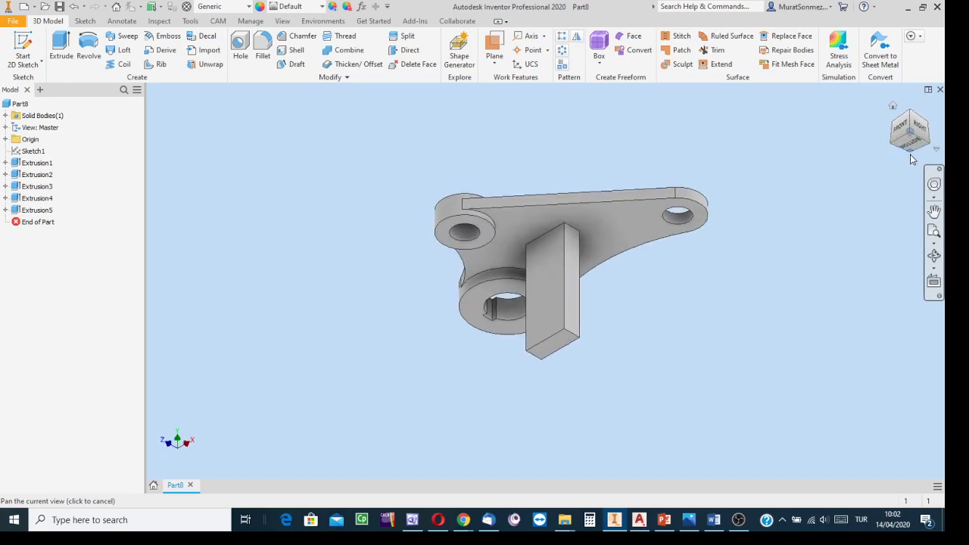
pyautogui.click(913, 135)
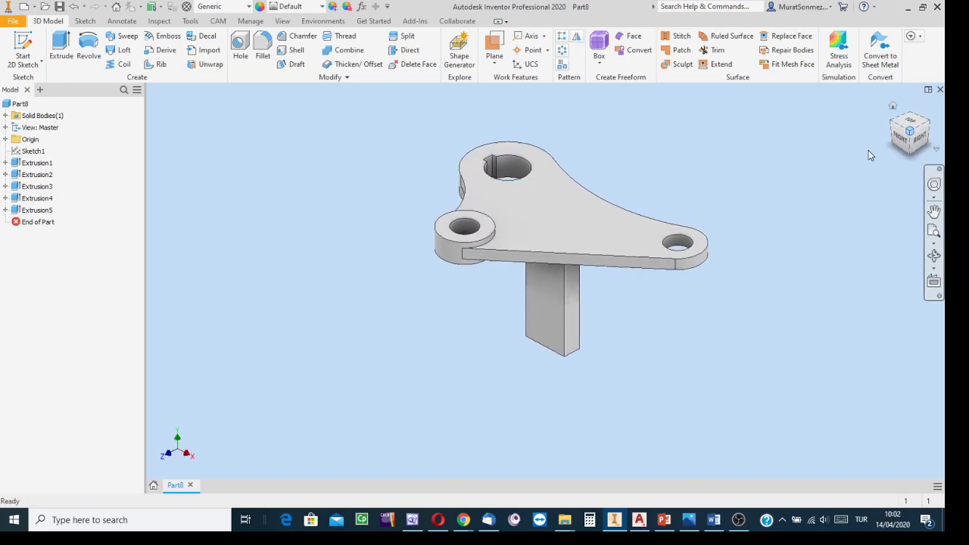
pyautogui.click(908, 154)
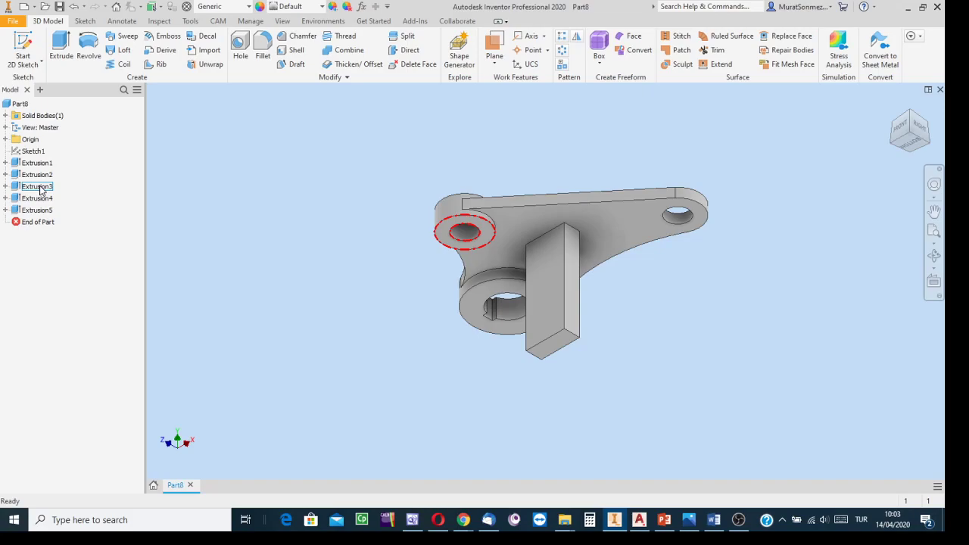
pyautogui.rightClick(40, 190)
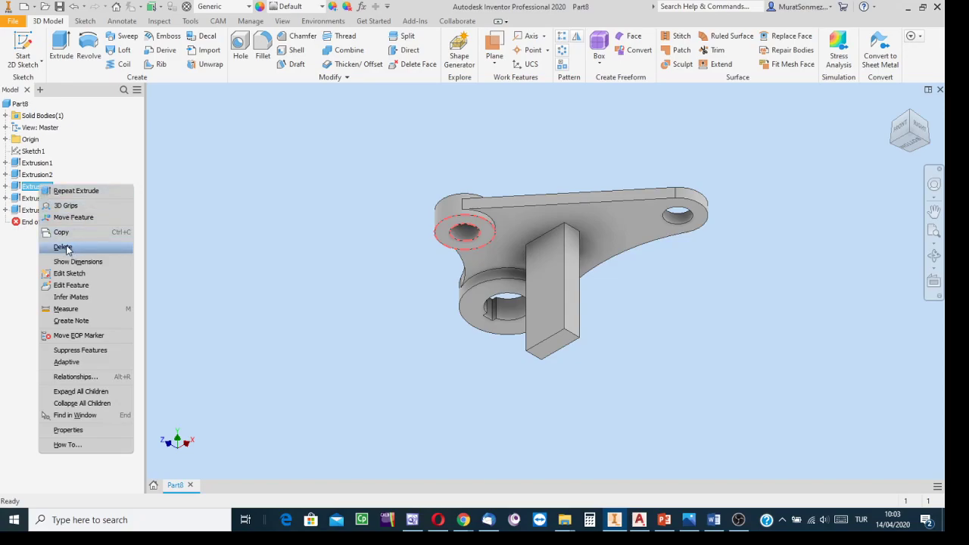
pyautogui.click(63, 247)
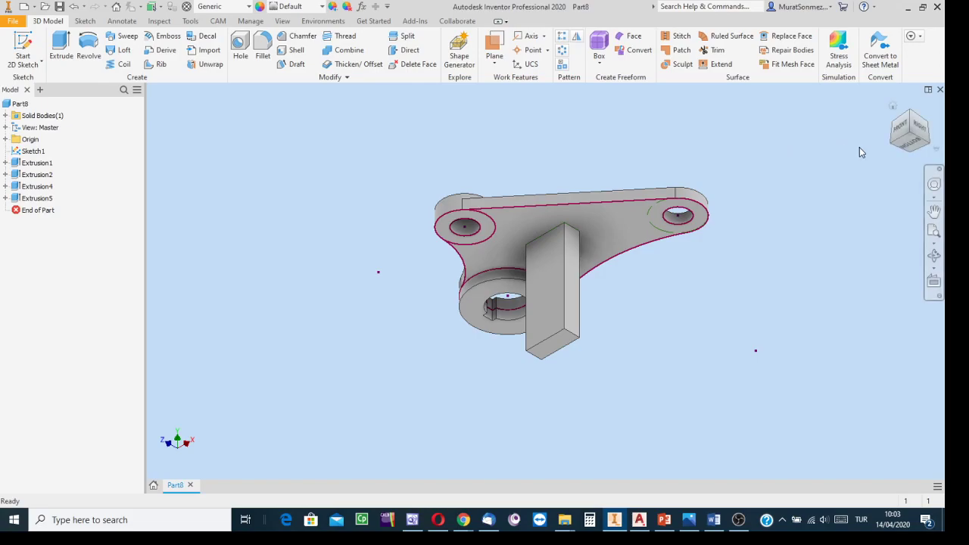
pyautogui.click(908, 122)
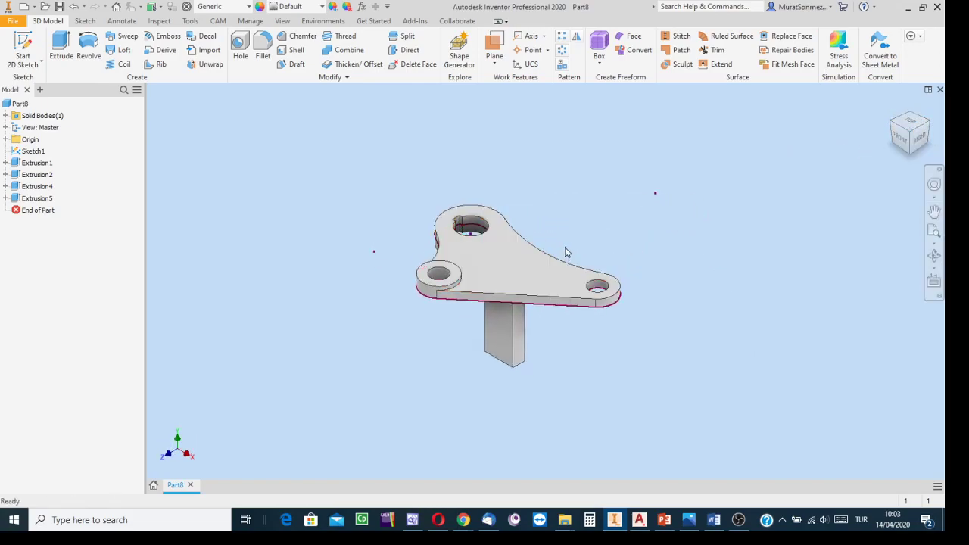
pyautogui.click(909, 155)
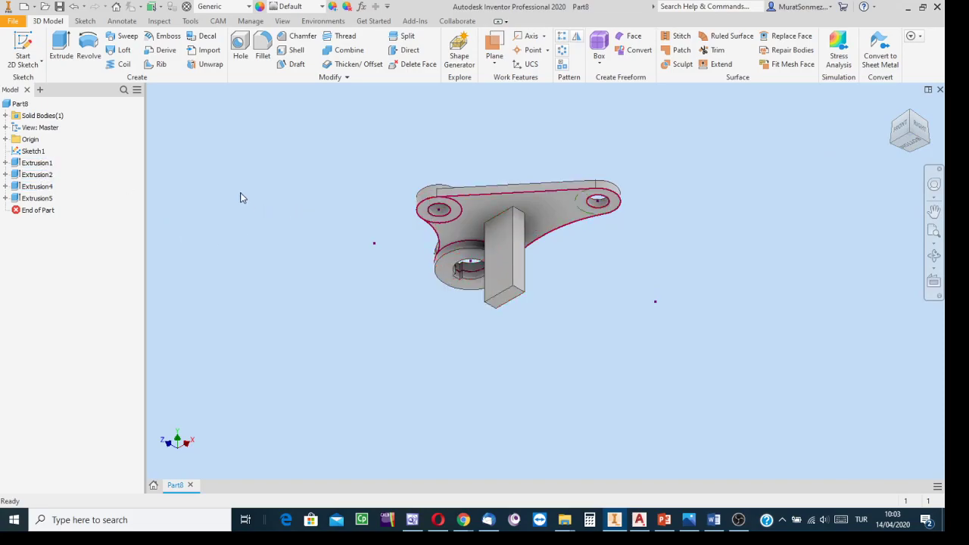
# Step: Turn Sketch1's visibility off and back on using the sketch entry nested under Extrusion1
pyautogui.rightClick(34, 156)
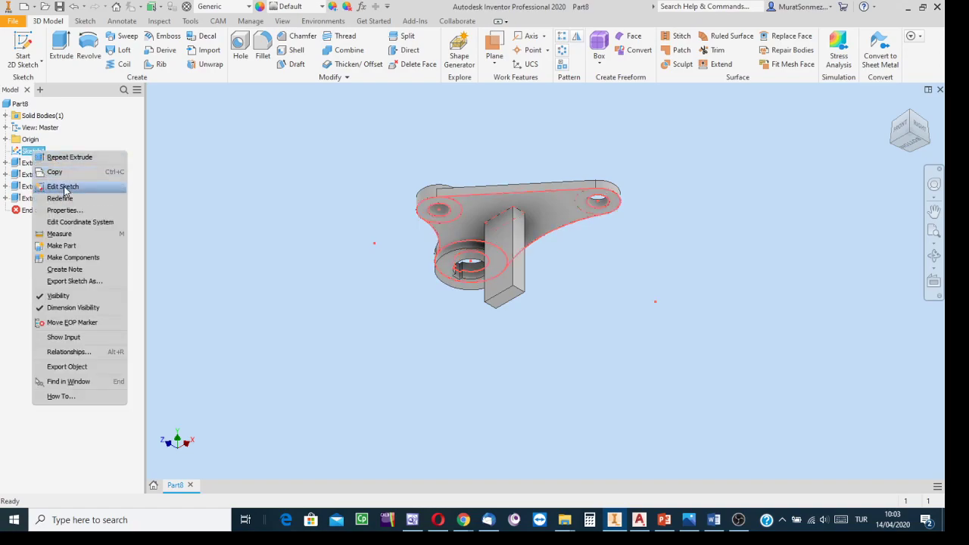
pyautogui.click(41, 296)
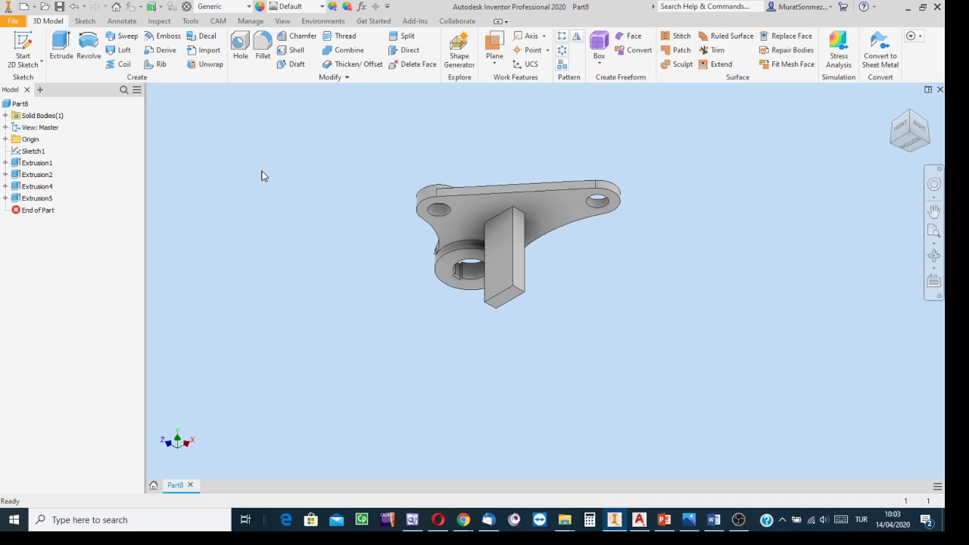
pyautogui.click(5, 162)
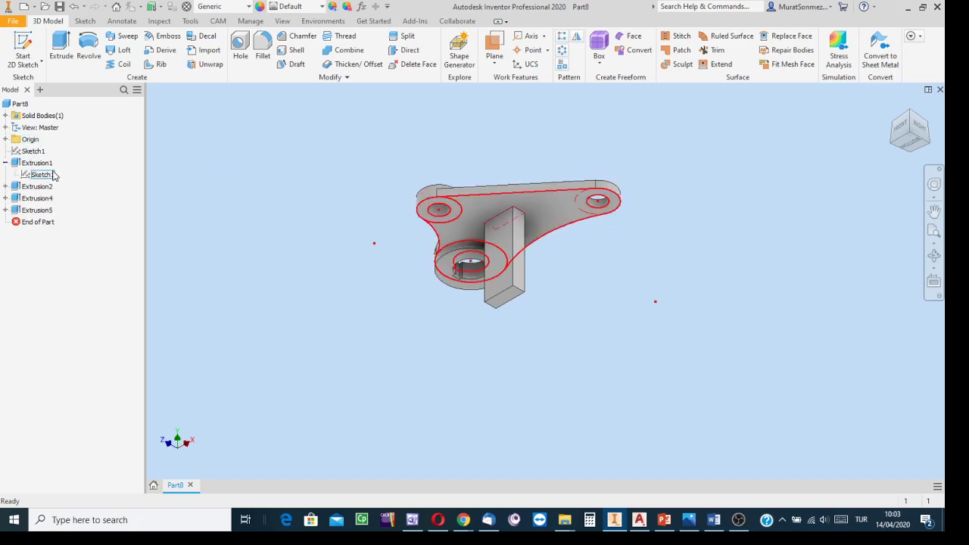
pyautogui.rightClick(46, 179)
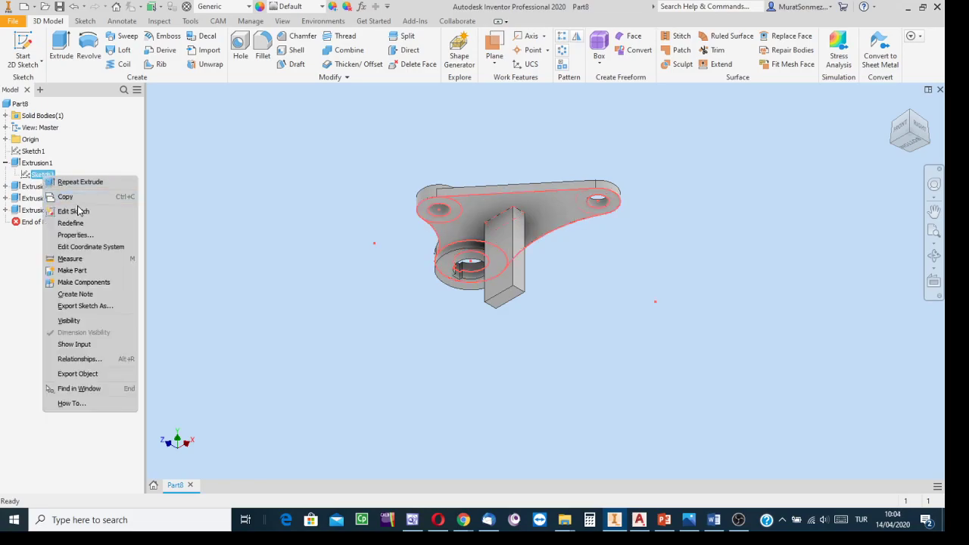
pyautogui.click(55, 322)
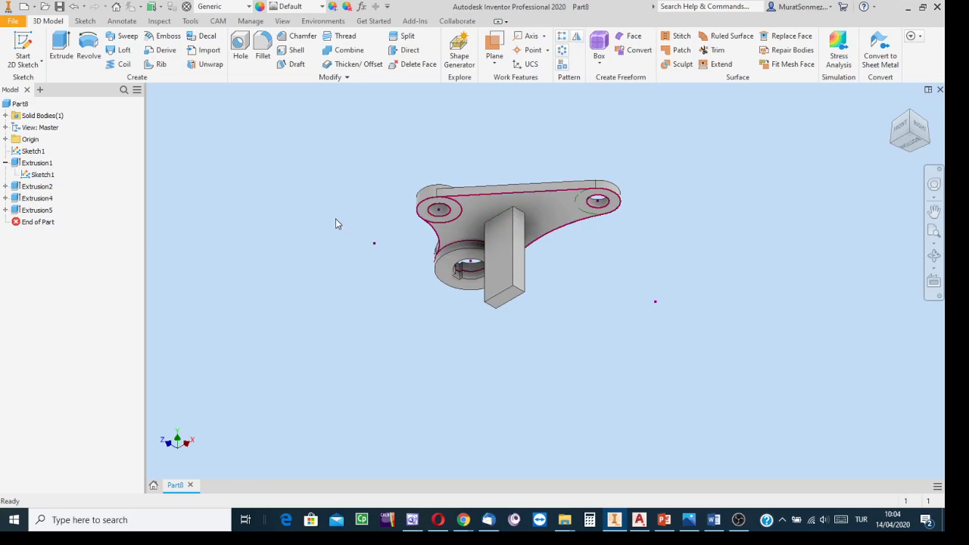
# Step: Extrude the ring around the small hole farthest from the large boss 3 mm in the flipped direction, joined to the plate, keeping Extrude active
pyautogui.click(61, 44)
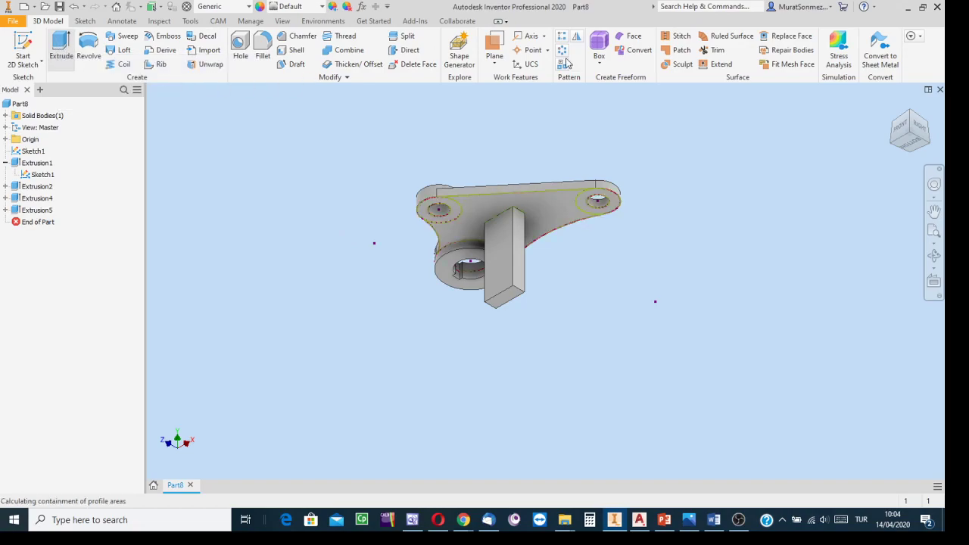
pyautogui.click(584, 207)
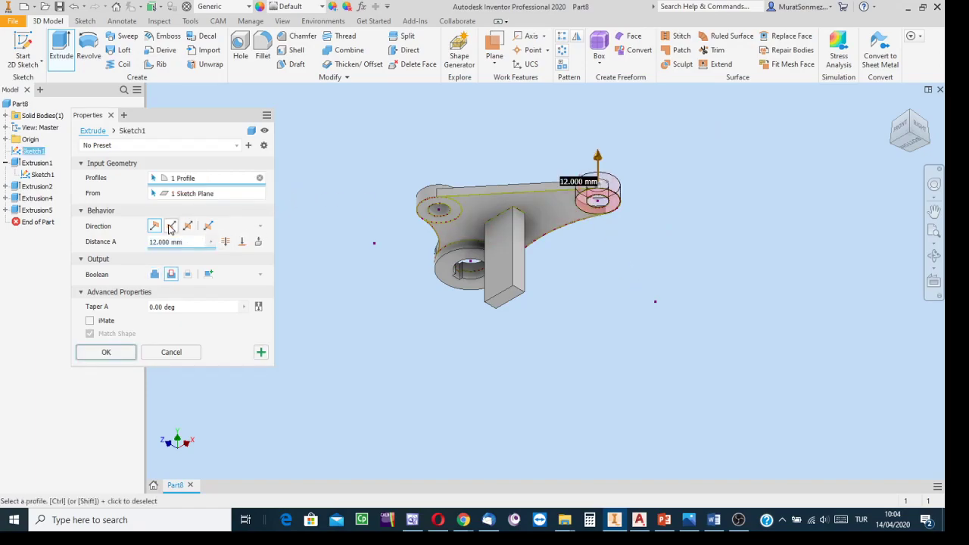
pyautogui.click(155, 276)
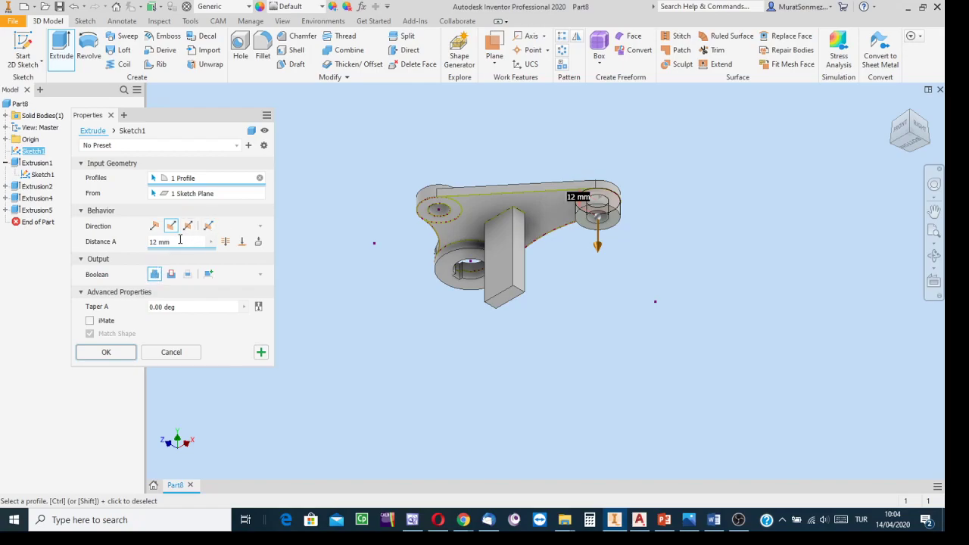
pyautogui.write('3')
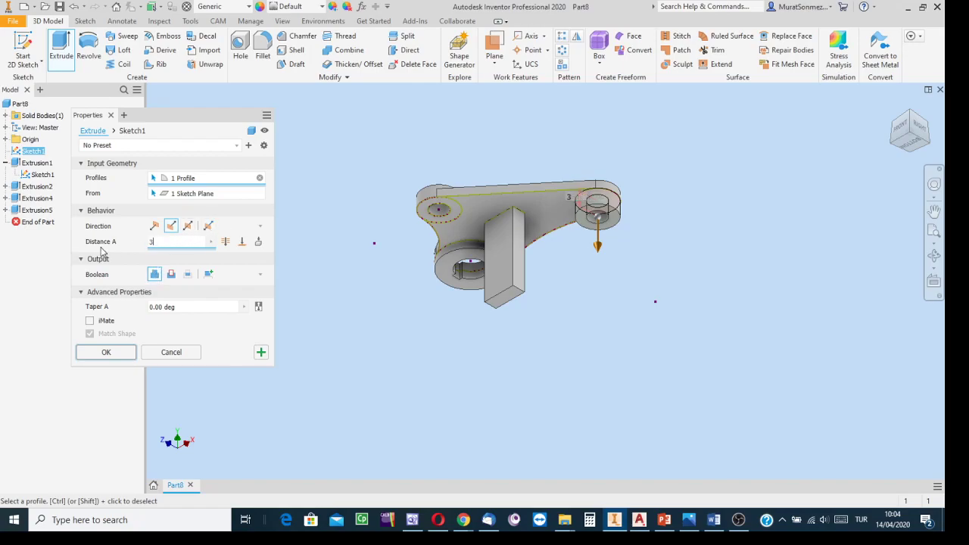
pyautogui.click(260, 352)
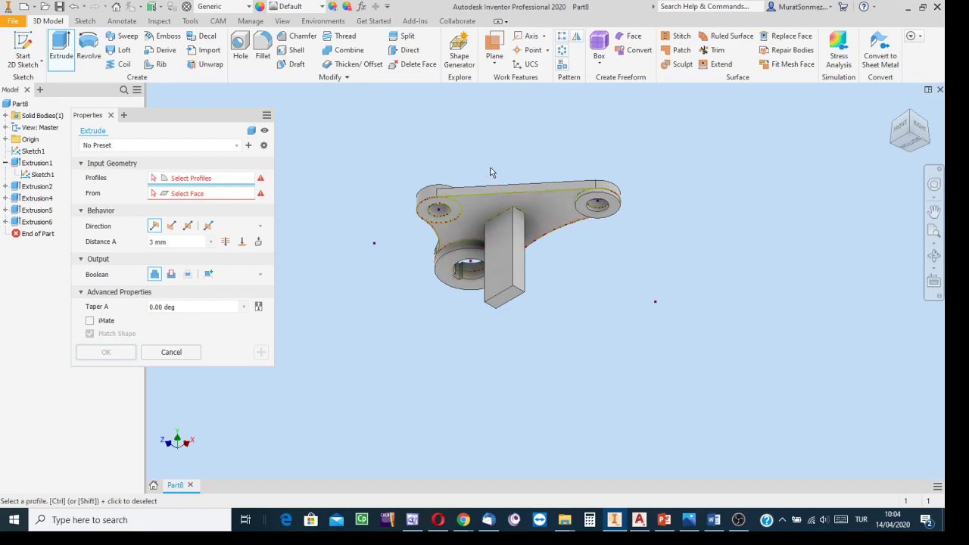
# Step: Check the ws6.png dimensions, and extrude the large boss's keyed ring 12 mm in the default direction, joined to the plate
pyautogui.click(453, 261)
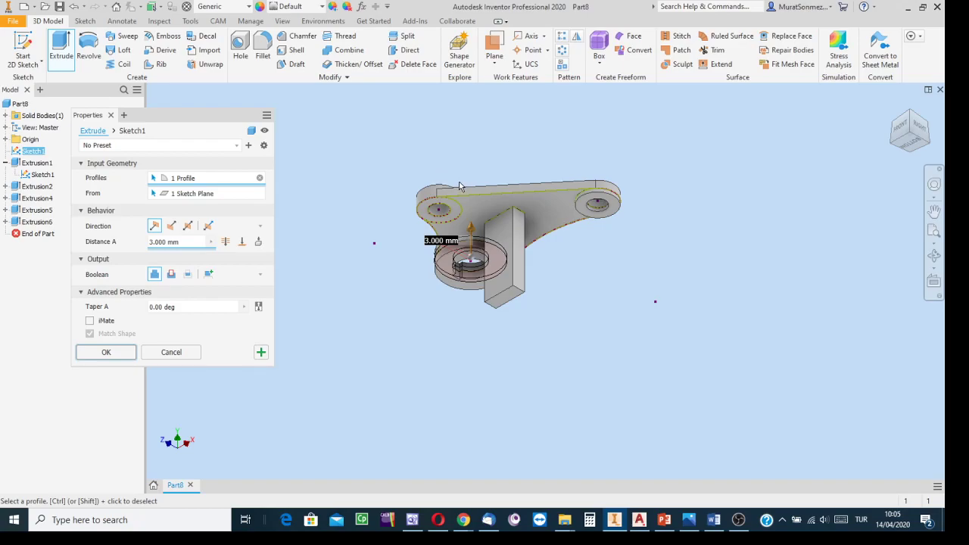
pyautogui.click(688, 519)
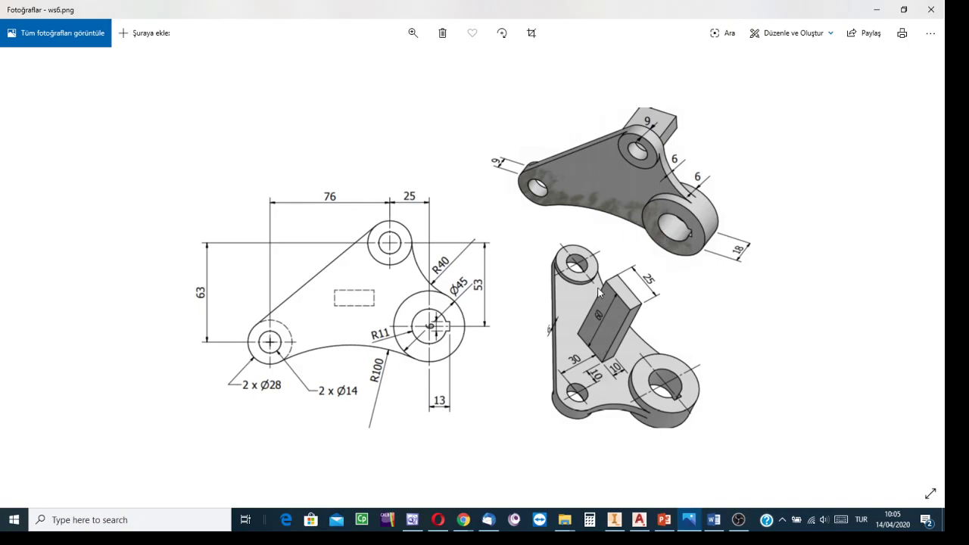
pyautogui.click(615, 519)
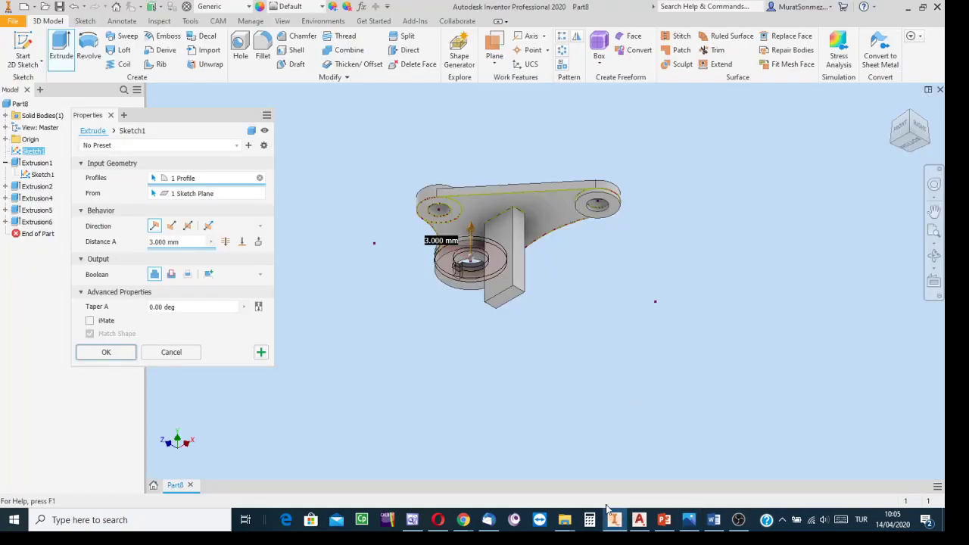
pyautogui.click(181, 243)
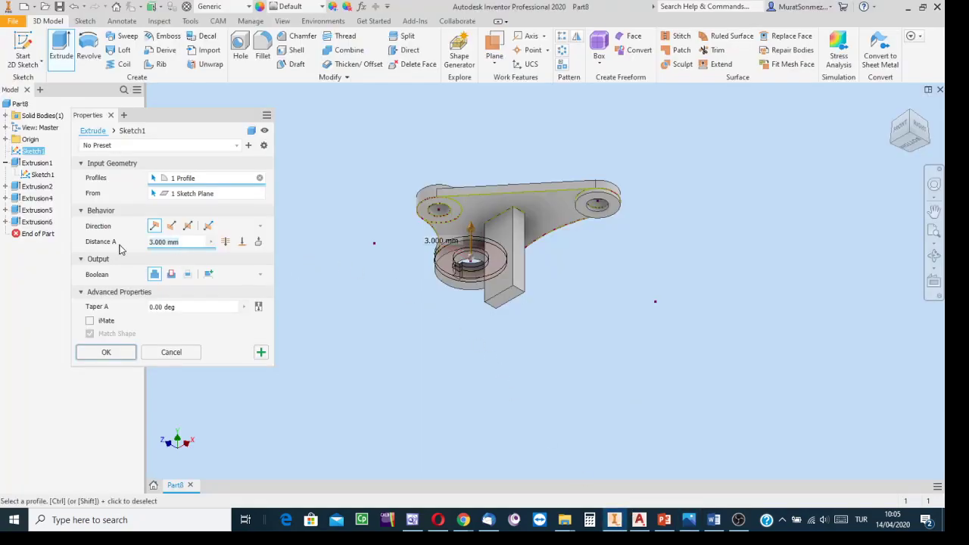
pyautogui.write('12')
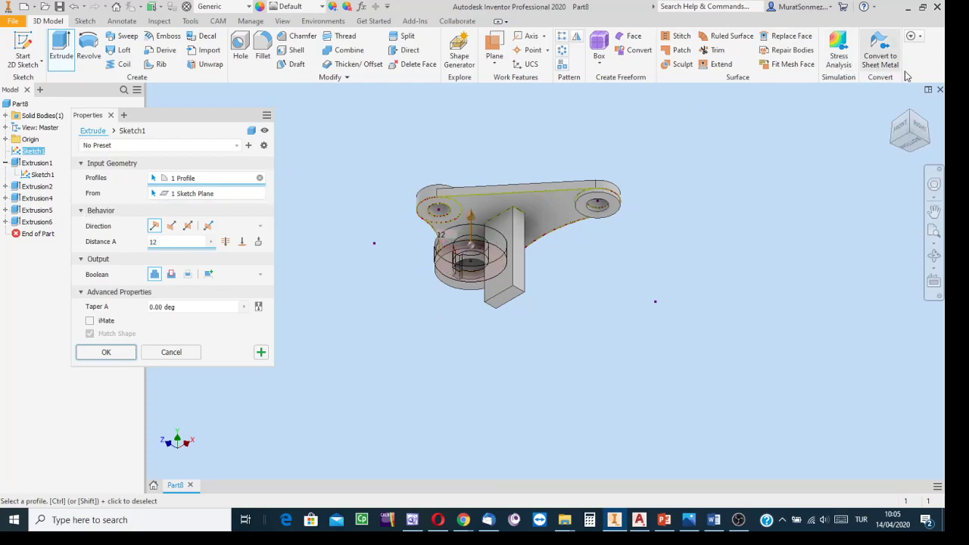
pyautogui.click(913, 119)
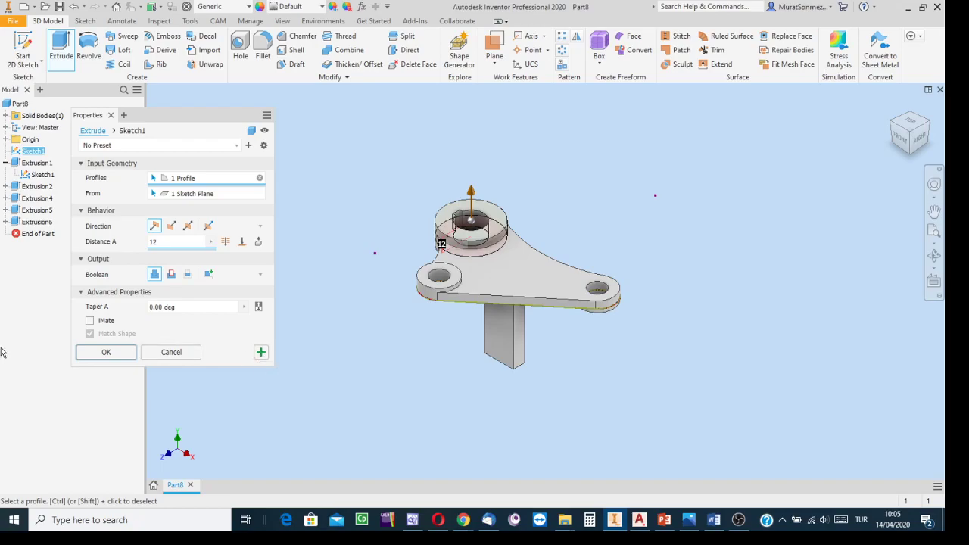
pyautogui.click(99, 354)
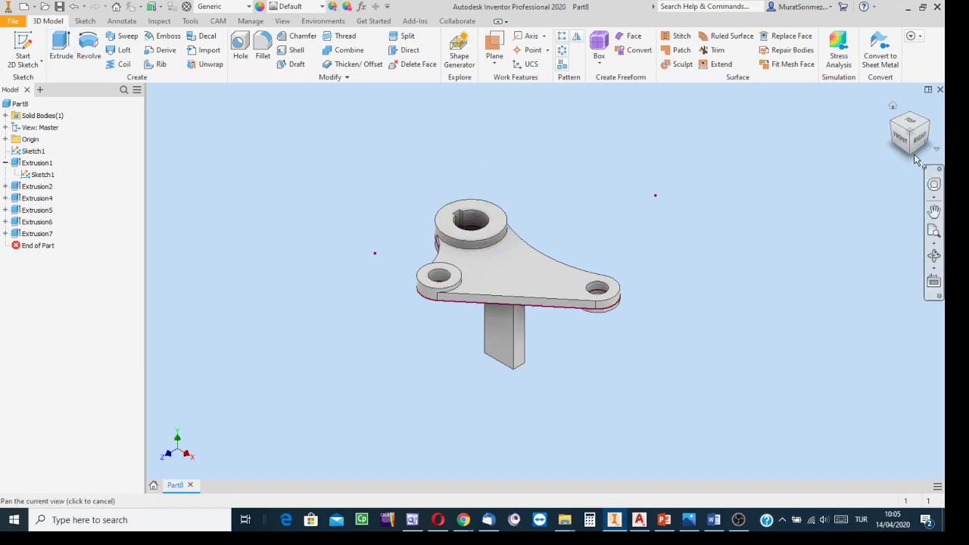
pyautogui.click(933, 255)
pyautogui.moveTo(549, 283); pyautogui.dragTo(543, 262)
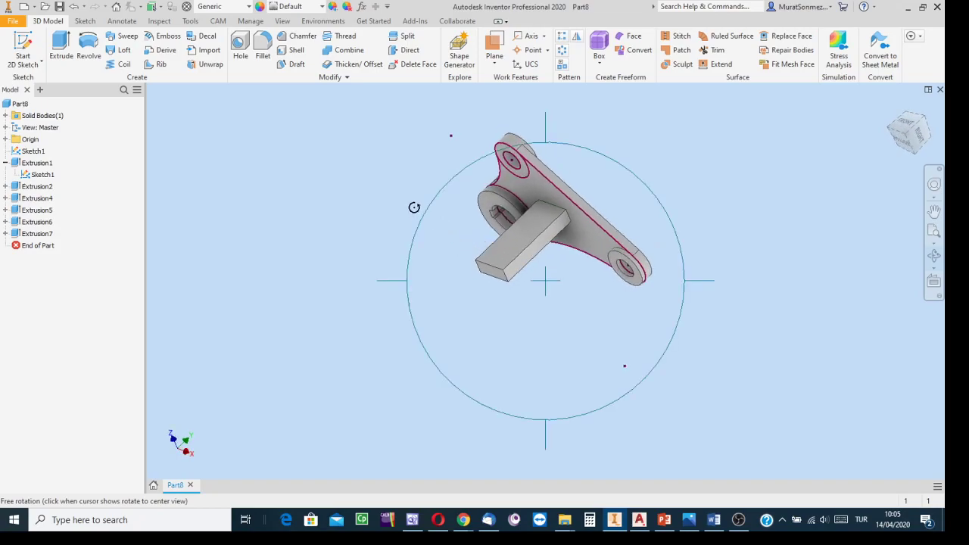
pyautogui.press('Escape')
pyautogui.scroll(-6, 548, 180)
pyautogui.scroll(6, 549, 190)
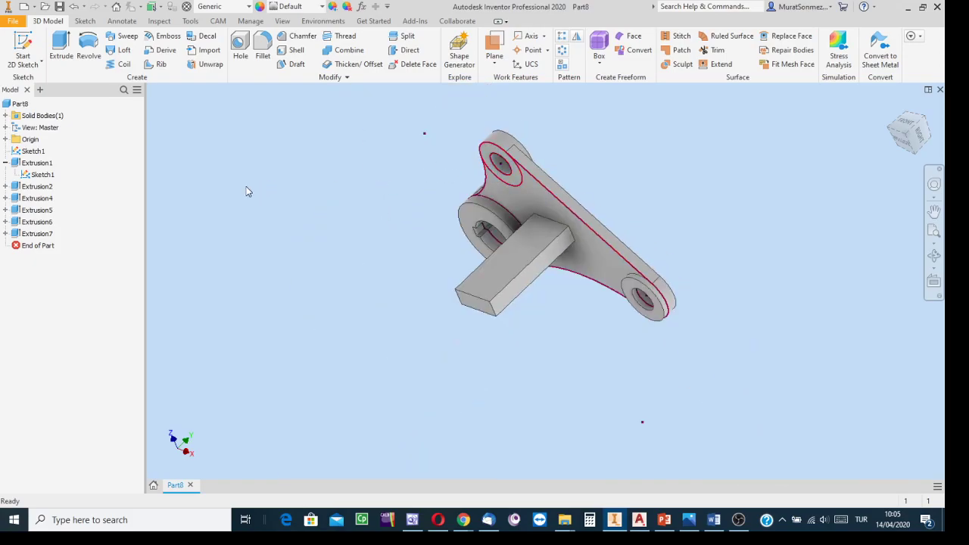
# Step: Turn off the visibility of Sketch1 nested under Extrusion1 so only the solid lever is displayed
pyautogui.rightClick(42, 177)
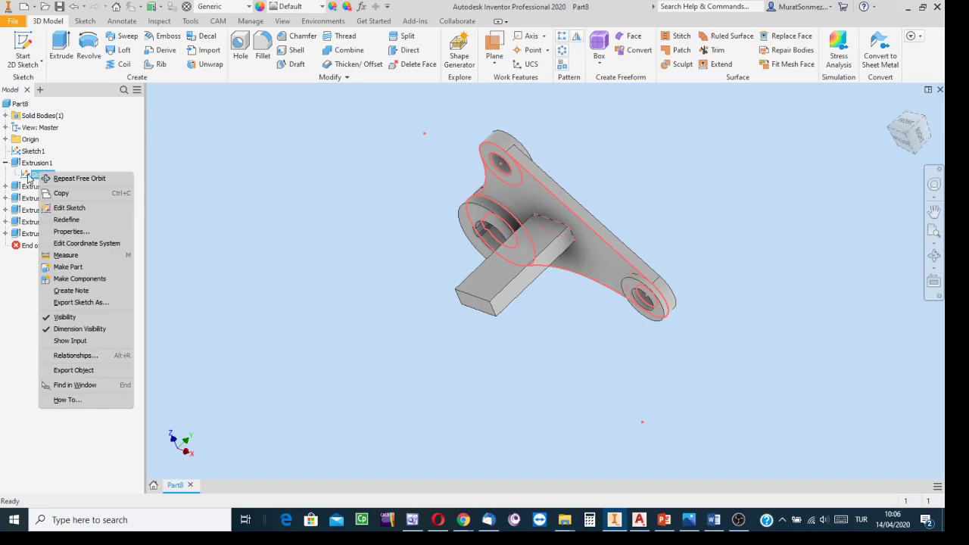
pyautogui.click(64, 317)
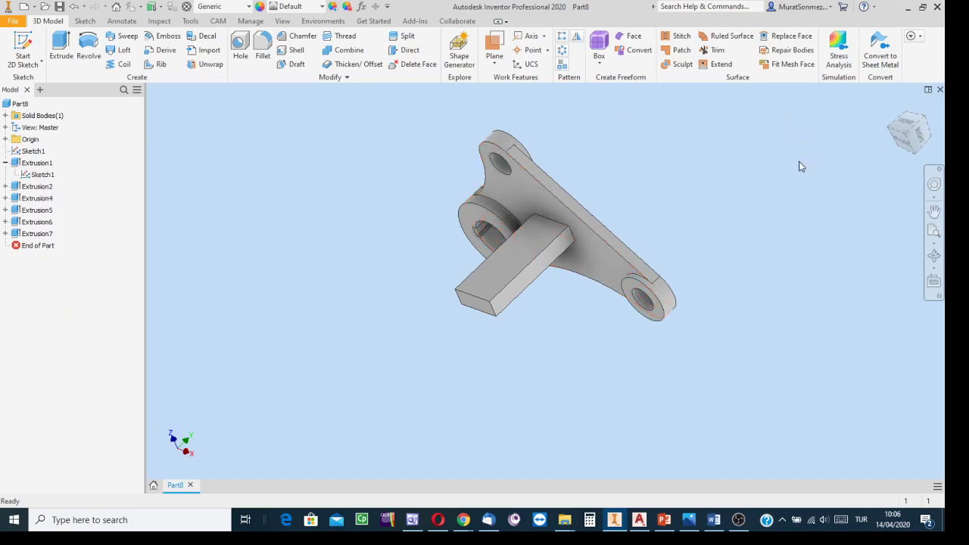
pyautogui.scroll(-2, 766, 175)
pyautogui.scroll(3, 766, 174)
pyautogui.click(934, 255)
pyautogui.moveTo(631, 229); pyautogui.dragTo(402, 281)
pyautogui.press('Escape')
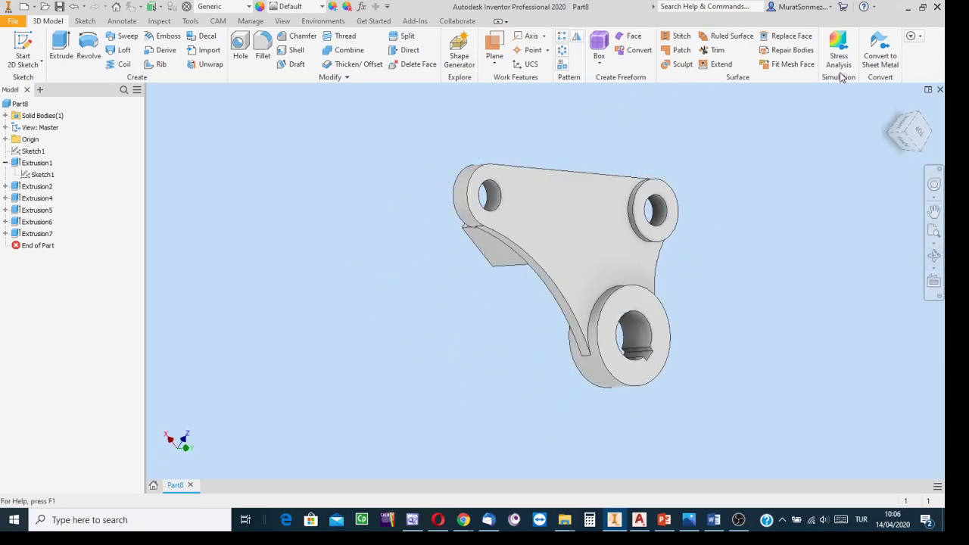
# Step: Assign the Brass, Soft Yellow material from the Inventor Material Library to the whole part
pyautogui.click(185, 7)
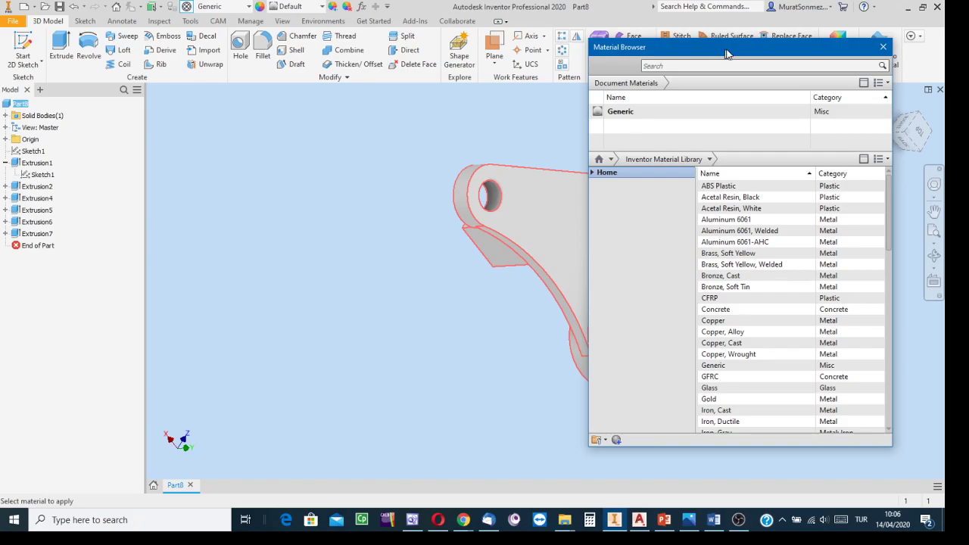
pyautogui.moveTo(727, 52); pyautogui.dragTo(752, 57)
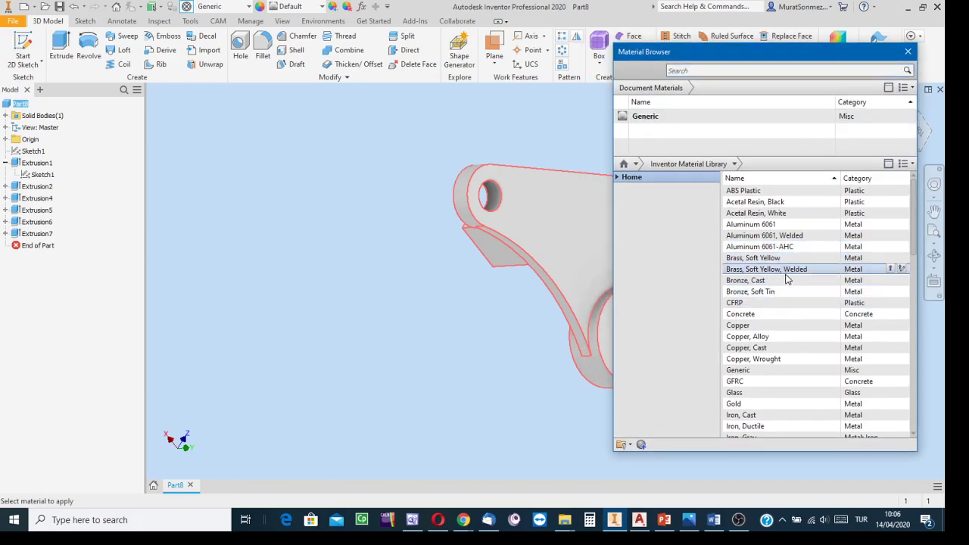
pyautogui.doubleClick(763, 259)
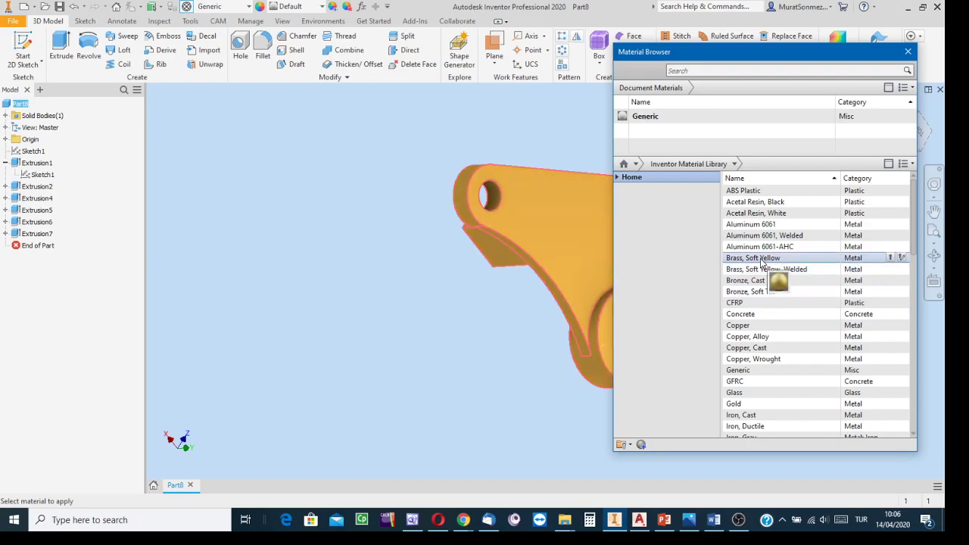
pyautogui.click(759, 258)
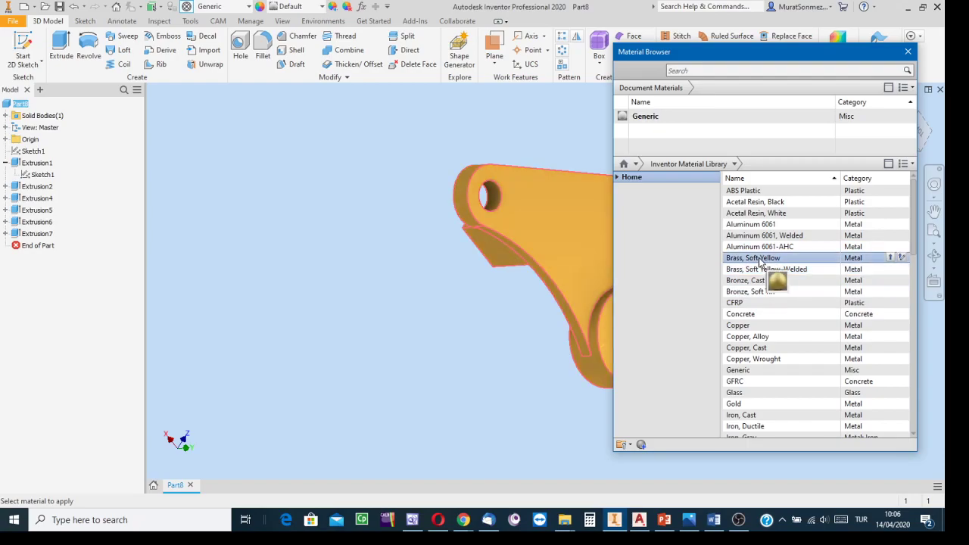
pyautogui.rightClick(759, 262)
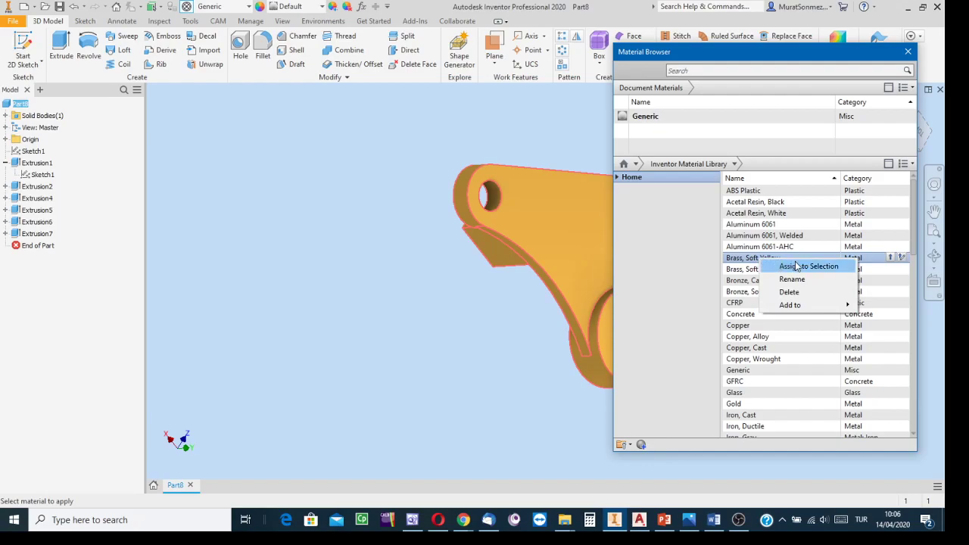
pyautogui.click(796, 268)
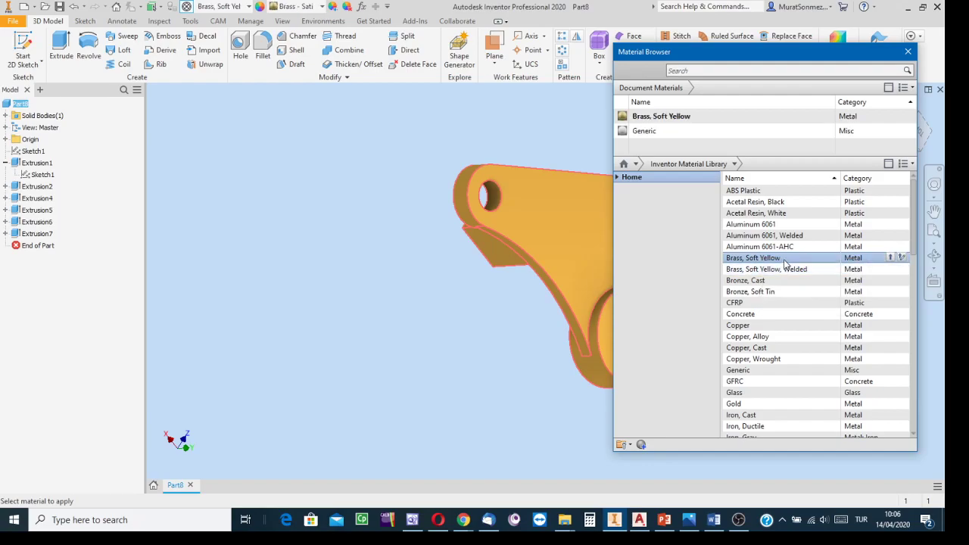
pyautogui.click(908, 53)
# Step: Examine the finished lever from its rectangular-bar side and switch to an isometric view of the opposite side
pyautogui.click(934, 256)
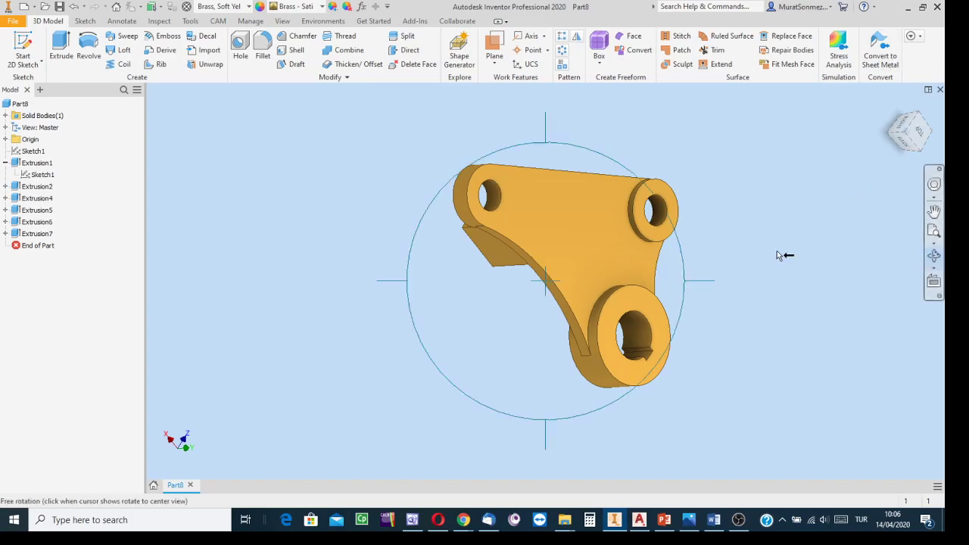
pyautogui.moveTo(575, 270); pyautogui.dragTo(727, 207)
pyautogui.press('Escape')
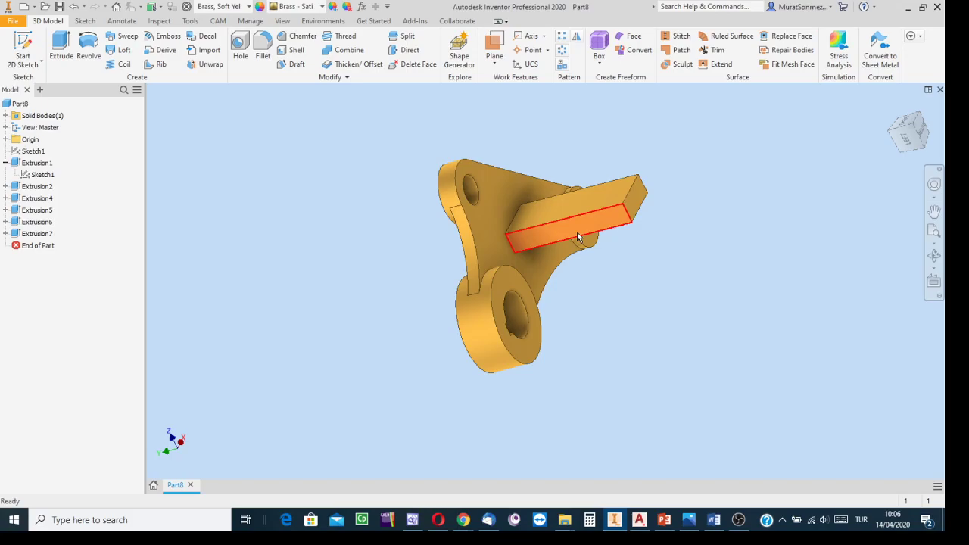
pyautogui.moveTo(577, 237)
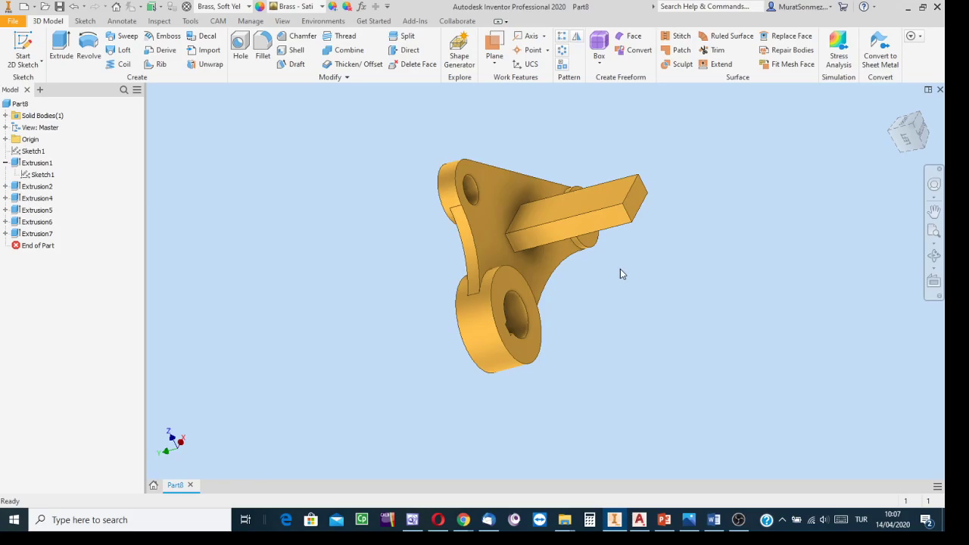
pyautogui.click(891, 134)
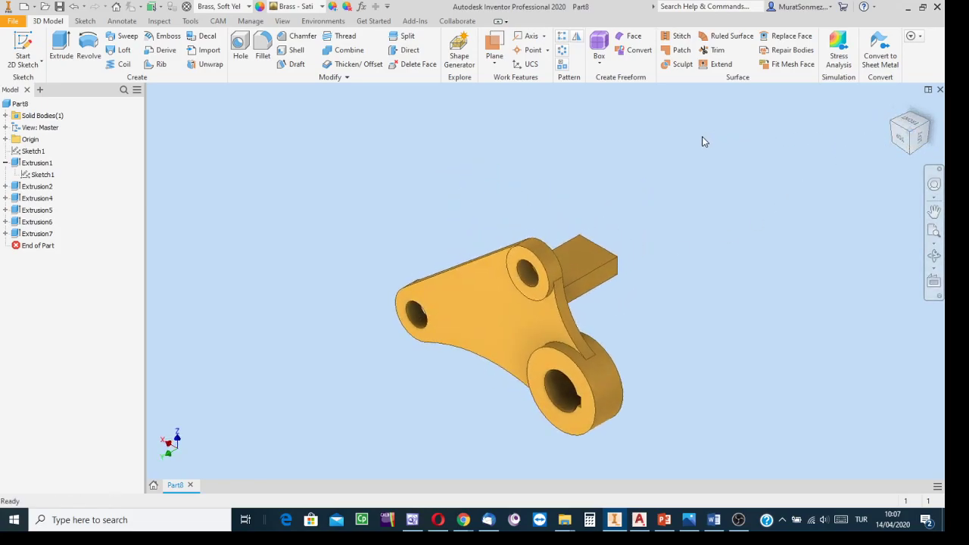
pyautogui.click(739, 520)
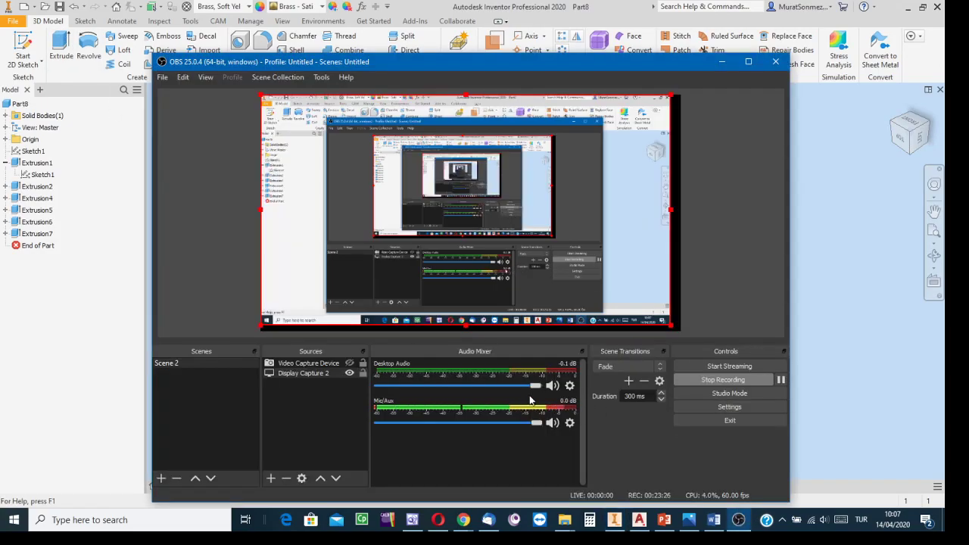
pyautogui.click(302, 365)
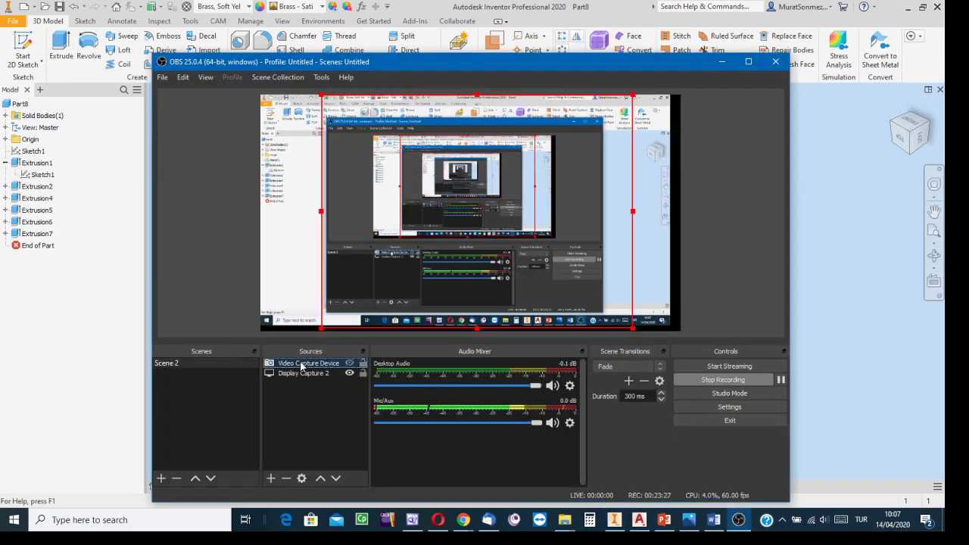
pyautogui.click(349, 363)
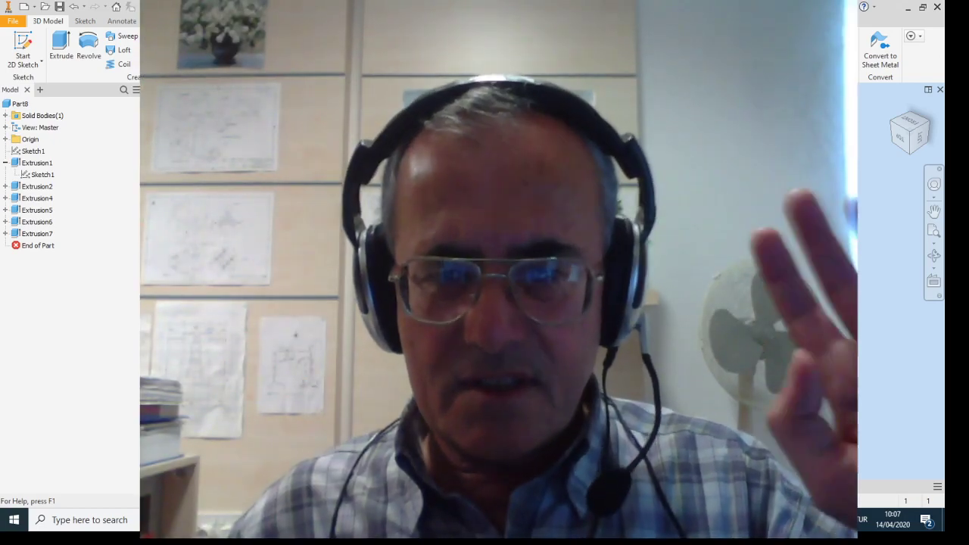